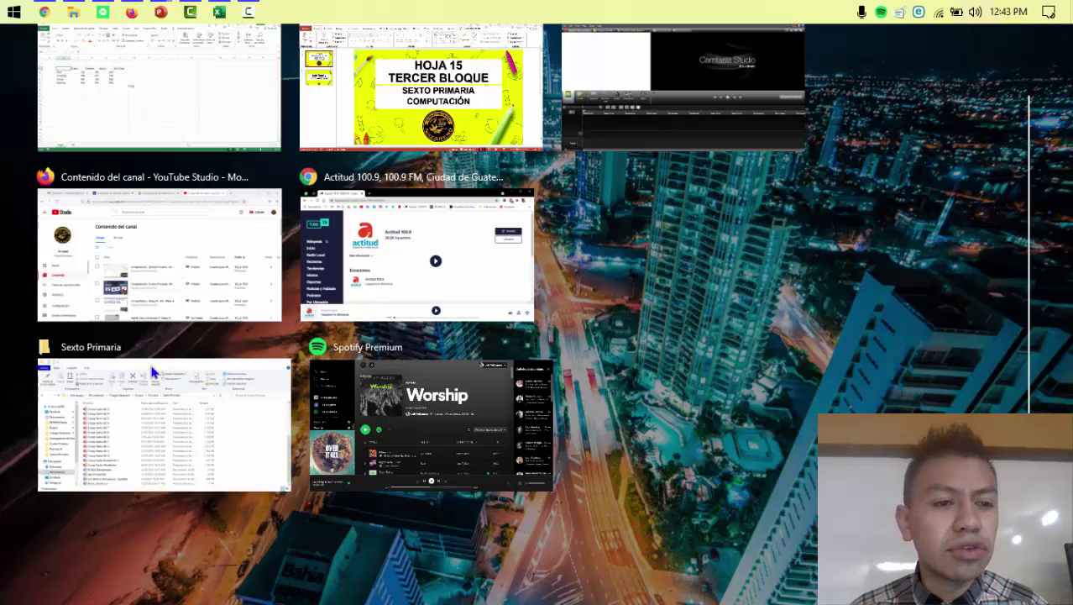
Switch to the SubTotal-Excel workbook and review the table of colours by month with its Sub-Total and TOTAL cells
{"action": "scroll", "coordinate": [151, 369], "scroll_direction": "up", "scroll_amount": 3}
{"action": "left_click", "coordinate": [196, 340]}
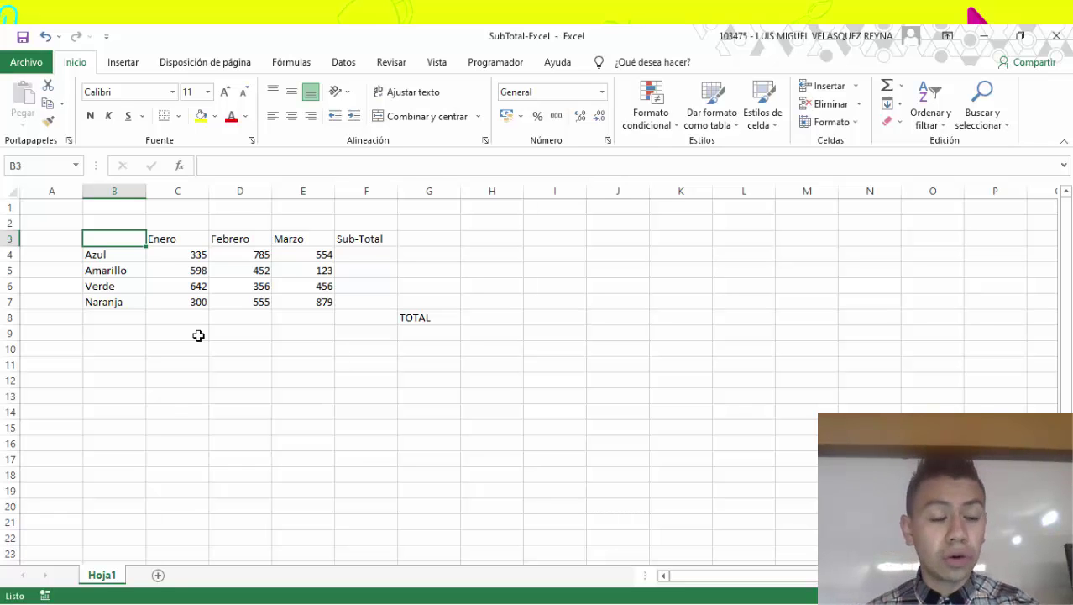
{"action": "left_click", "coordinate": [185, 239]}
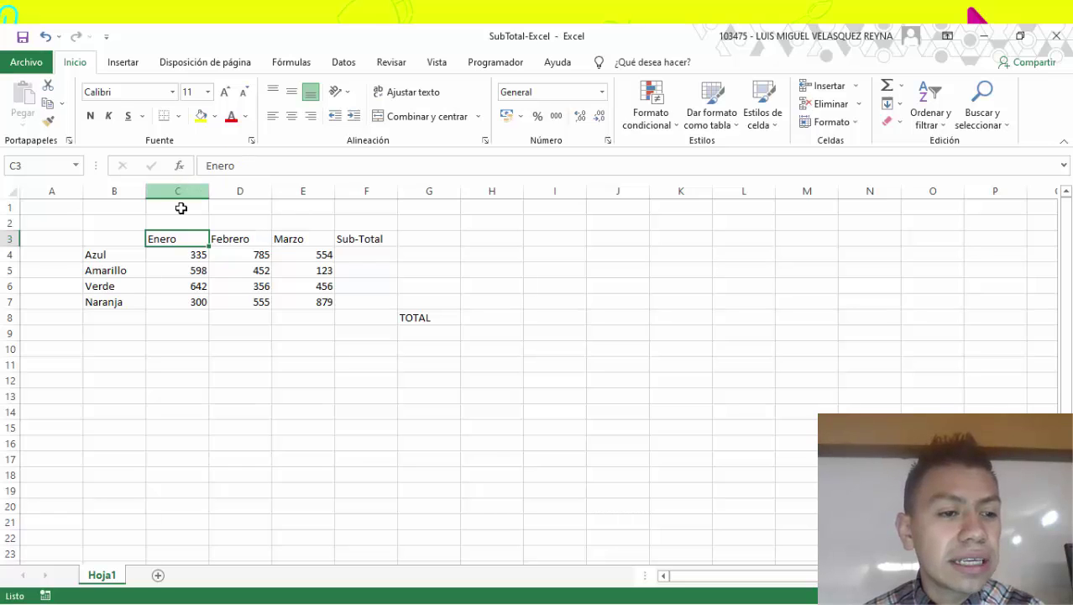
{"action": "left_click", "coordinate": [367, 312]}
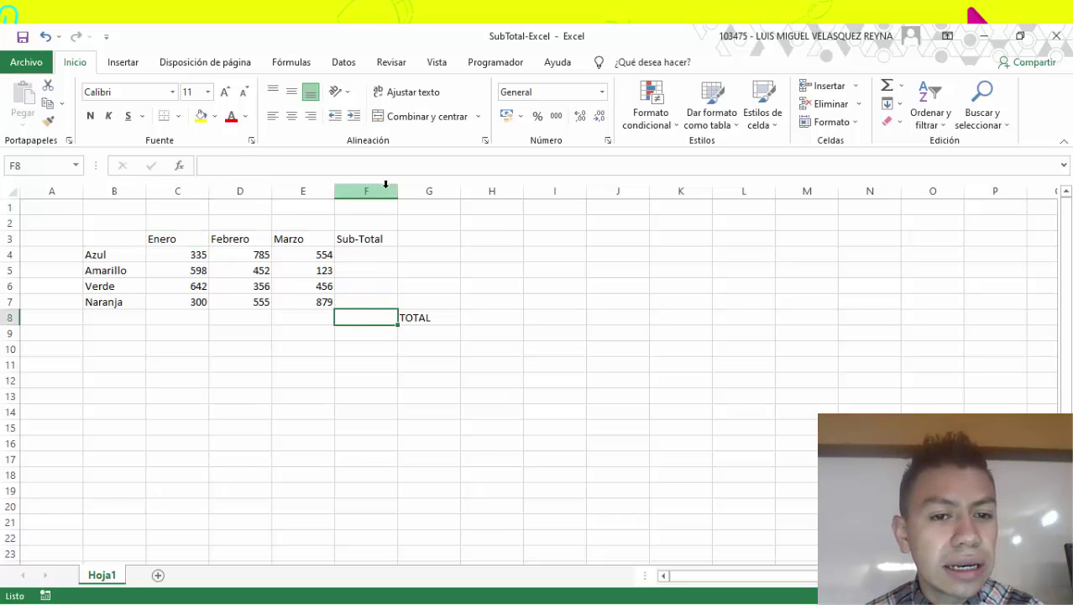
{"action": "left_click", "coordinate": [416, 190]}
{"action": "left_click", "coordinate": [413, 316]}
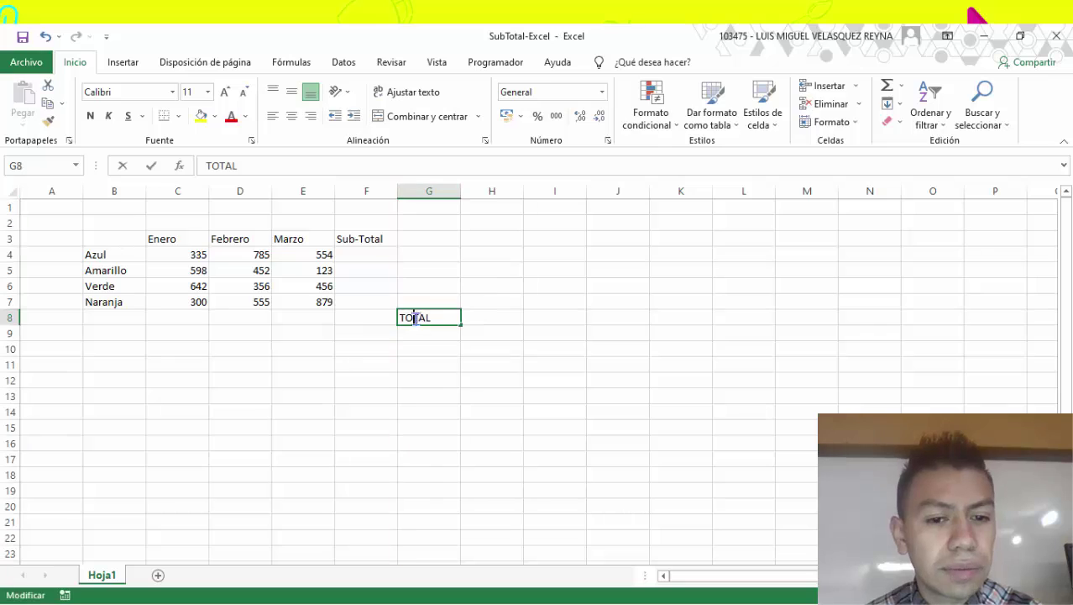
{"action": "left_click", "coordinate": [465, 296]}
{"action": "left_click", "coordinate": [435, 315]}
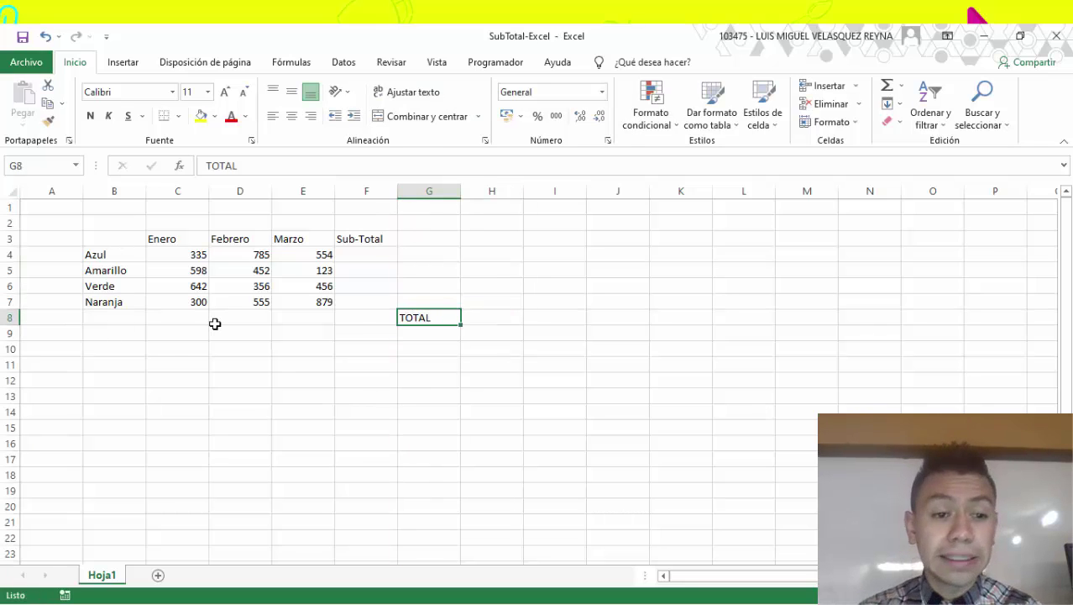
{"action": "left_click", "coordinate": [39, 206]}
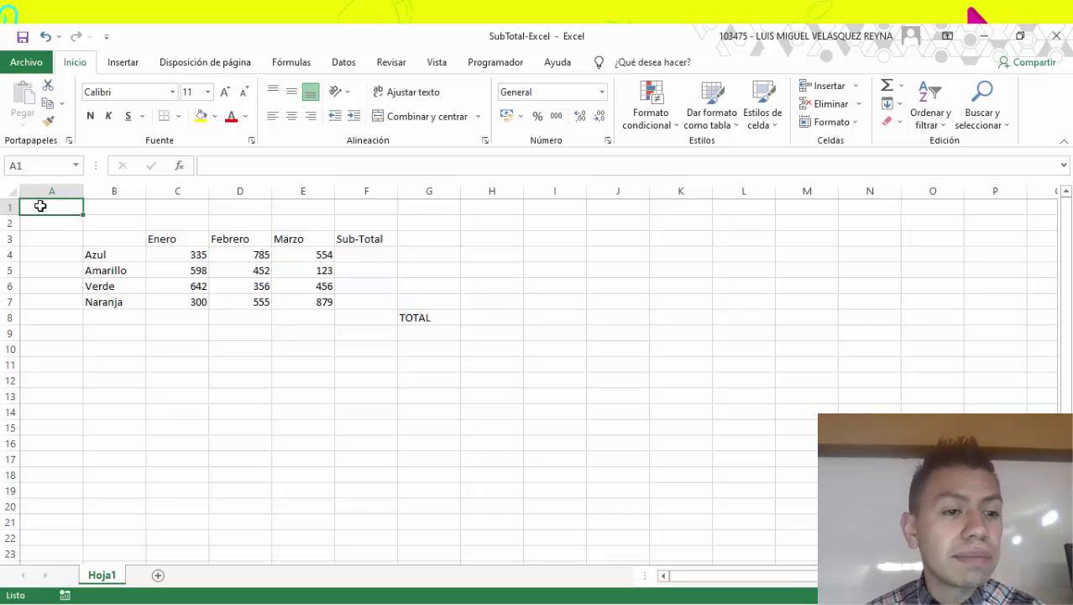
{"action": "left_click", "coordinate": [132, 240]}
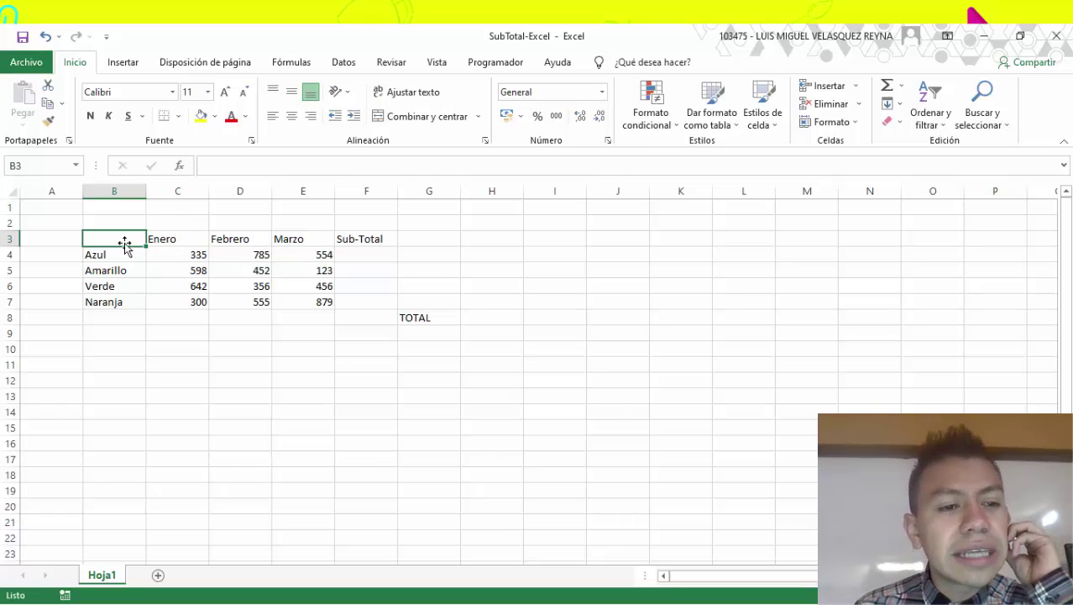
{"action": "left_click_drag", "start_coordinate": [159, 239], "coordinate": [376, 302]}
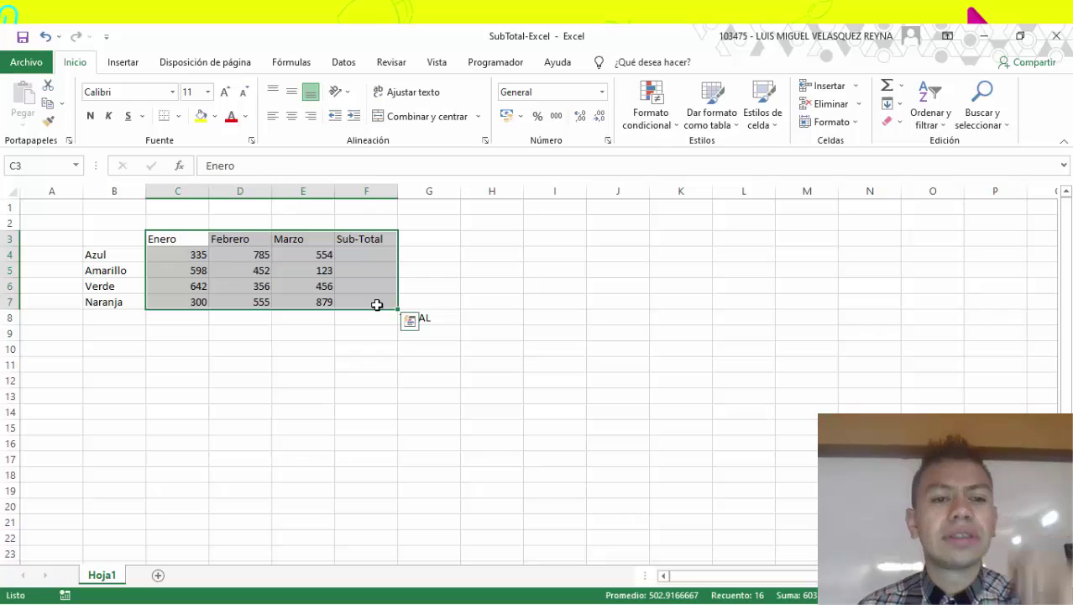
{"action": "left_click", "coordinate": [179, 117]}
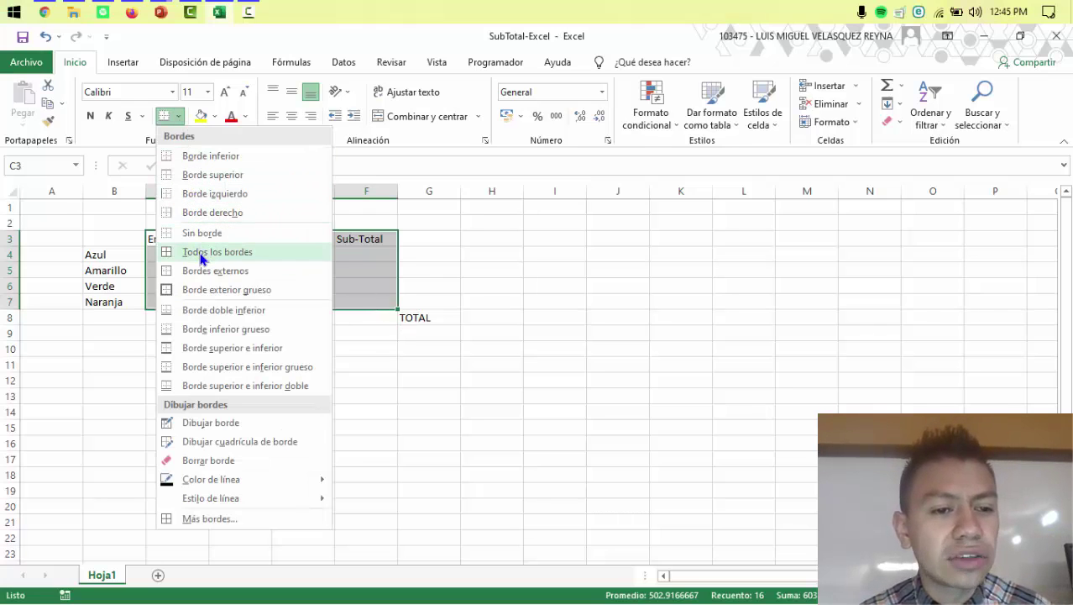
{"action": "left_click", "coordinate": [138, 242]}
{"action": "left_click", "coordinate": [154, 240]}
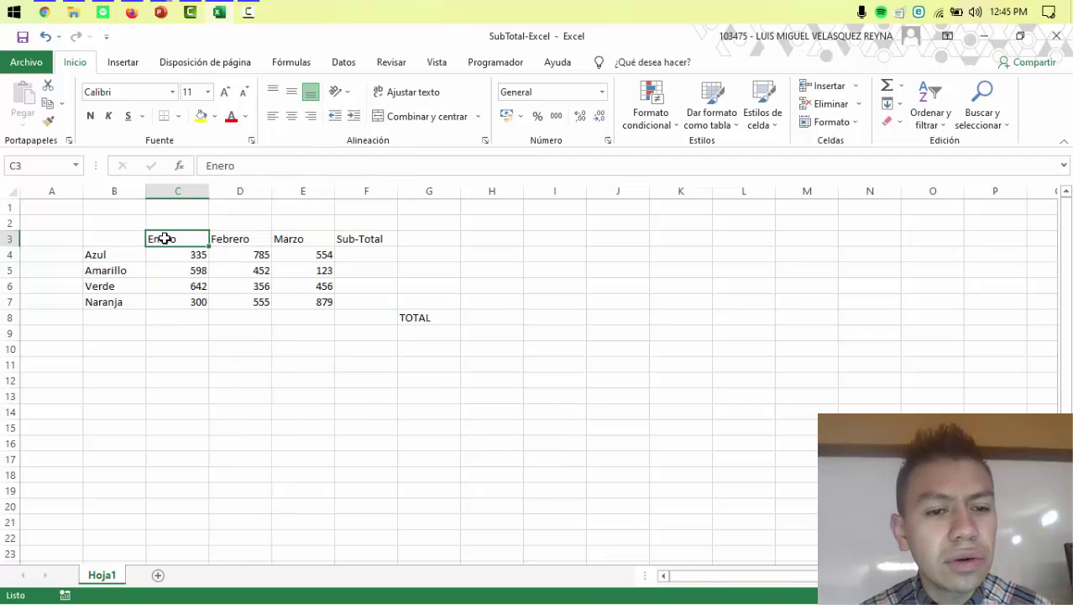
Apply all borders to the table range C3:F7, the colour names in B4:B7 and the total cells F8:G8
{"action": "left_click_drag", "start_coordinate": [163, 238], "coordinate": [354, 304]}
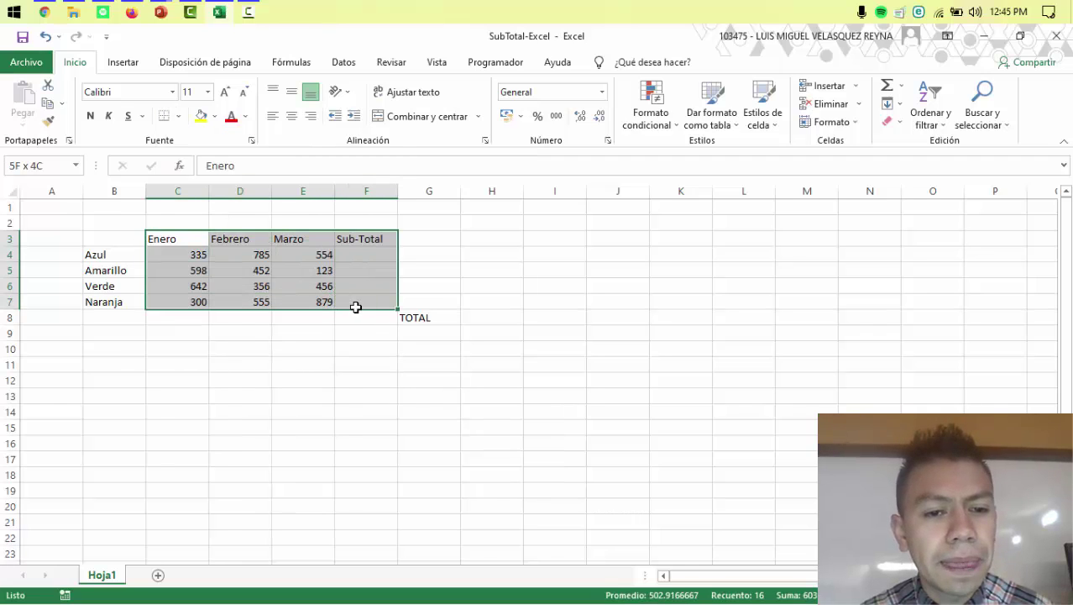
{"action": "left_click", "coordinate": [179, 117]}
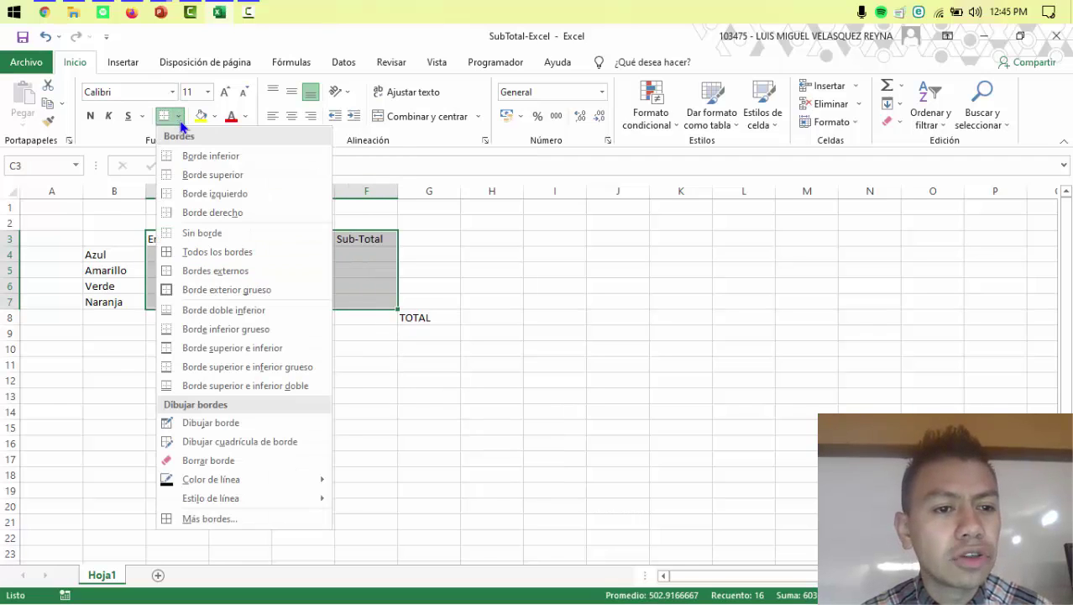
{"action": "left_click", "coordinate": [202, 251]}
{"action": "left_click_drag", "start_coordinate": [126, 255], "coordinate": [122, 301]}
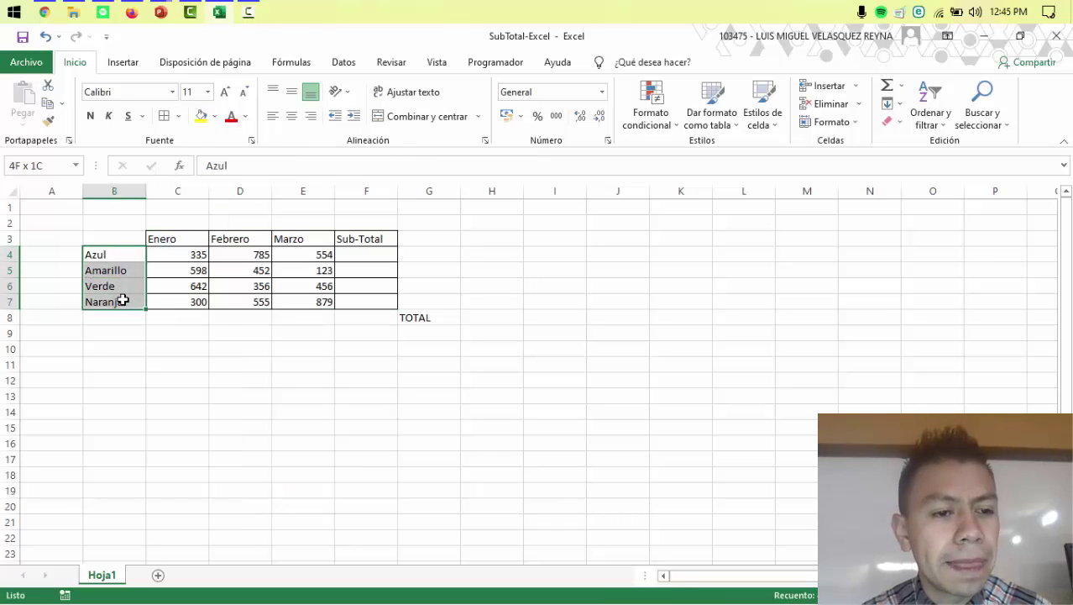
{"action": "left_click", "coordinate": [165, 124]}
{"action": "left_click_drag", "start_coordinate": [364, 316], "coordinate": [415, 316]}
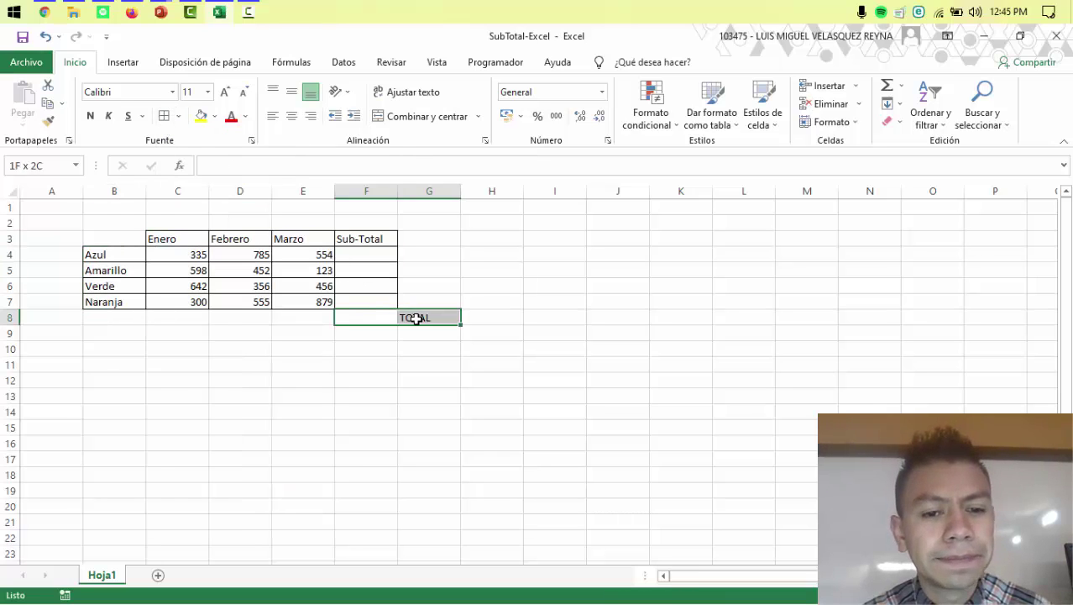
{"action": "left_click", "coordinate": [164, 119]}
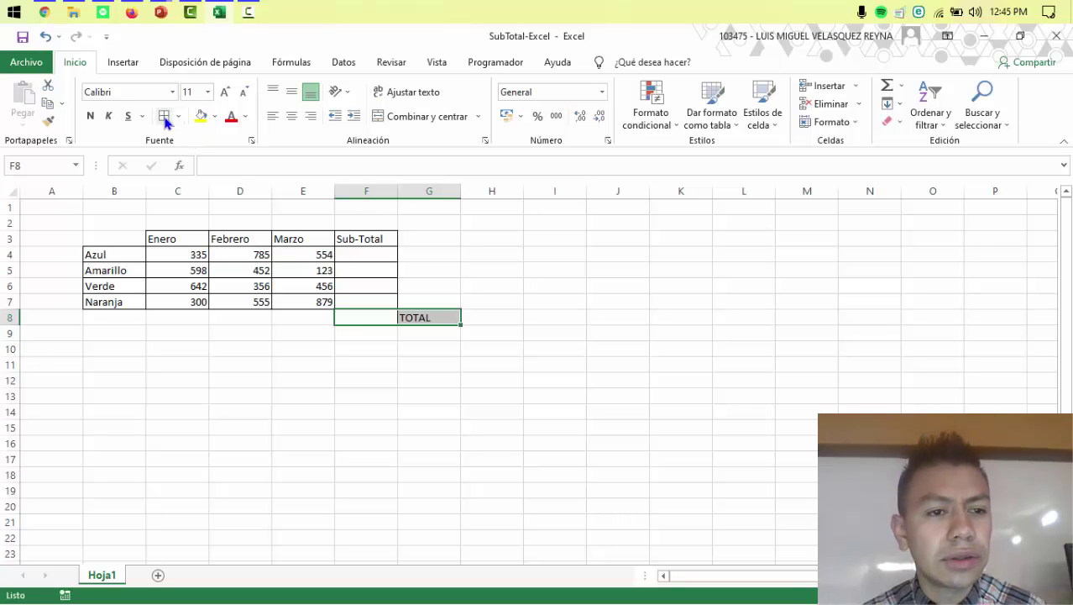
{"action": "left_click", "coordinate": [200, 265]}
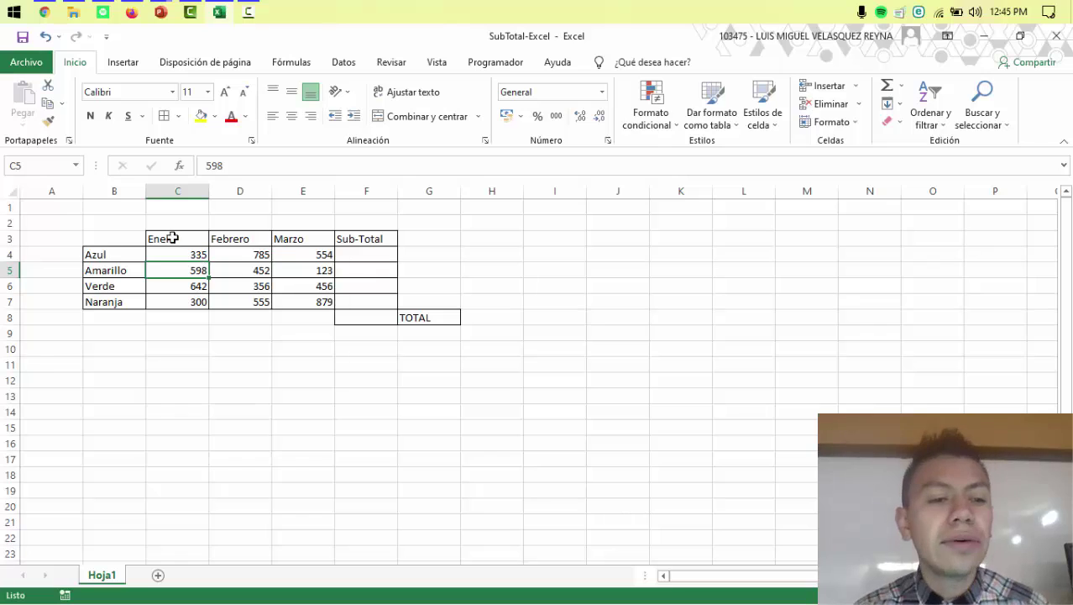
Centre the headings Enero to Sub-Total in C3:F3 vertically and horizontally and make them bold
{"action": "left_click", "coordinate": [171, 237]}
{"action": "left_click_drag", "start_coordinate": [163, 239], "coordinate": [357, 238]}
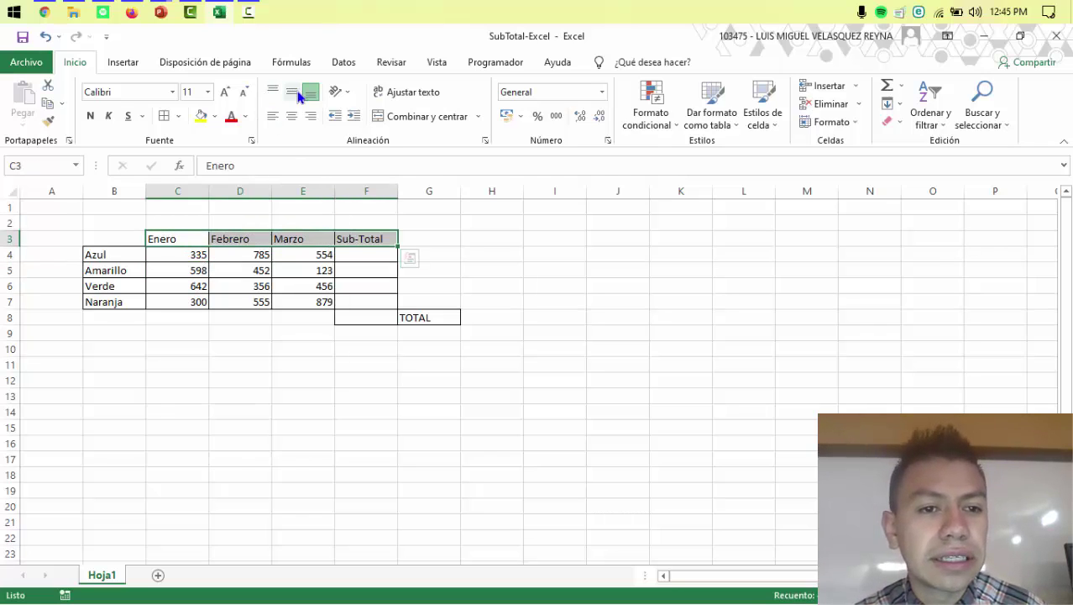
{"action": "left_click", "coordinate": [291, 91]}
{"action": "left_click", "coordinate": [291, 115]}
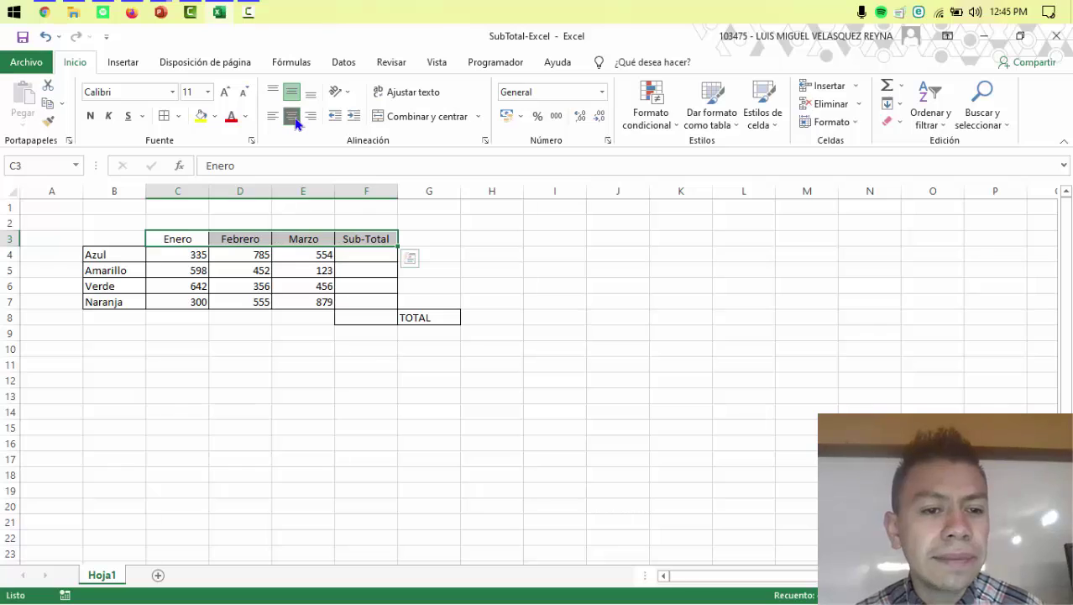
{"action": "left_click", "coordinate": [90, 115]}
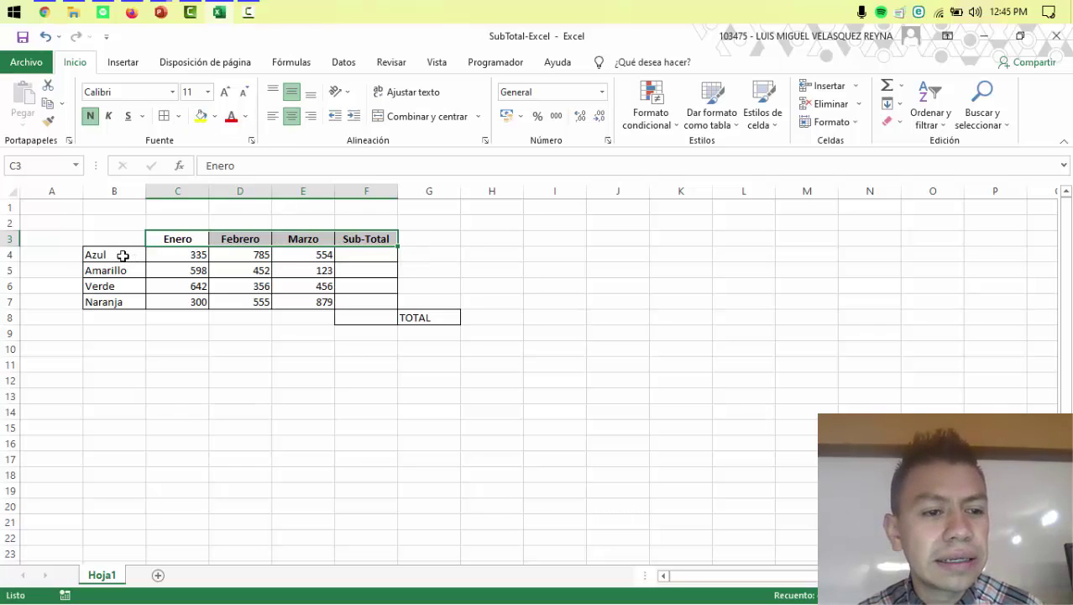
Make the colour names in B4:B7 bold and centre them vertically and horizontally
{"action": "left_click_drag", "start_coordinate": [120, 254], "coordinate": [120, 294]}
{"action": "left_click", "coordinate": [90, 116]}
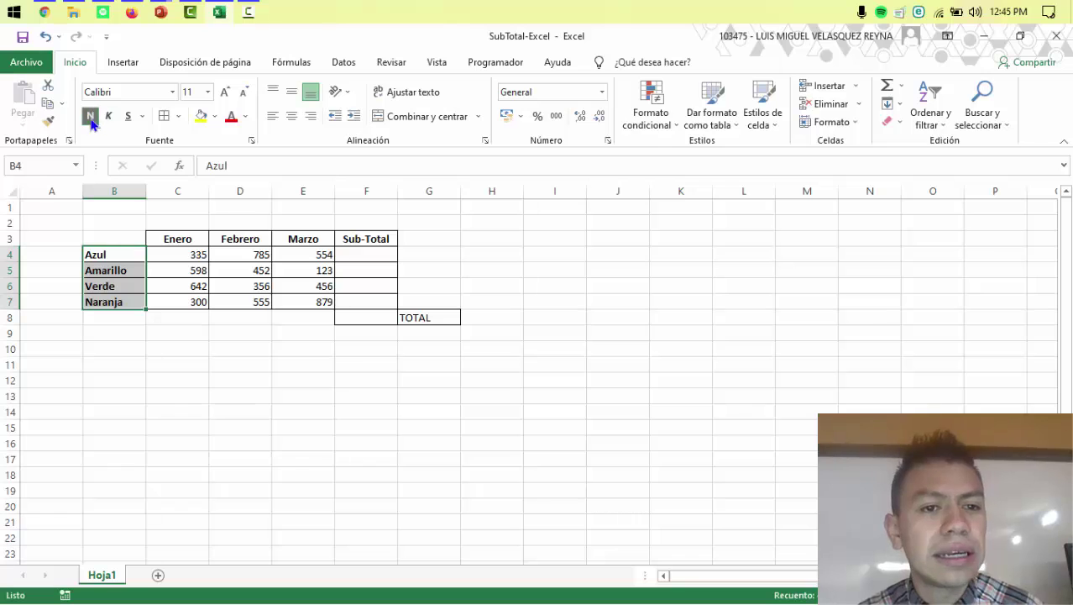
{"action": "left_click", "coordinate": [292, 91]}
{"action": "left_click", "coordinate": [292, 116]}
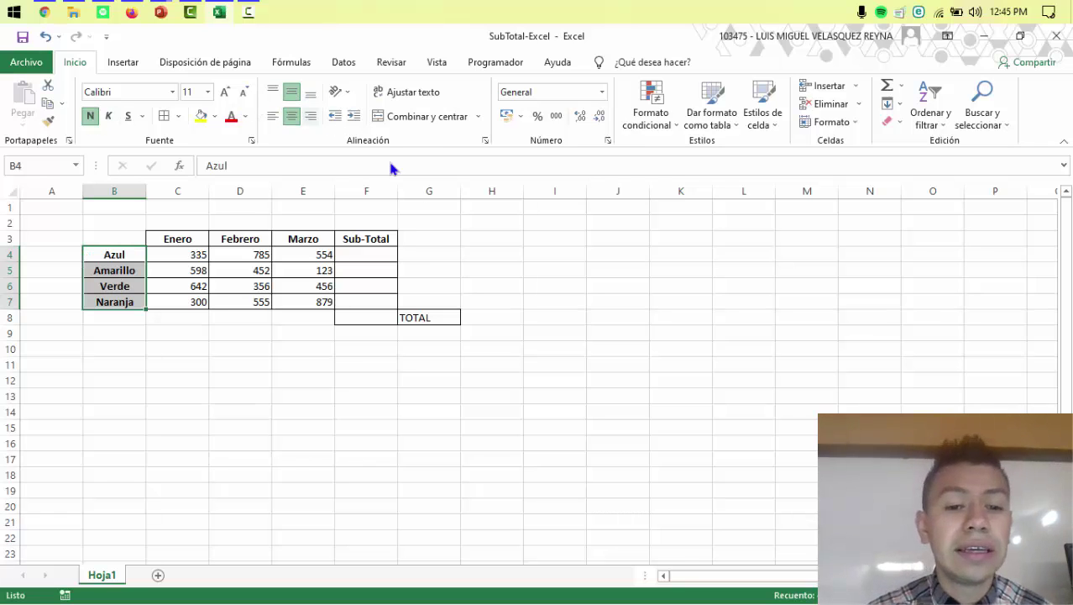
Centre the TOTAL label in G8 horizontally and make it bold
{"action": "left_click", "coordinate": [420, 316]}
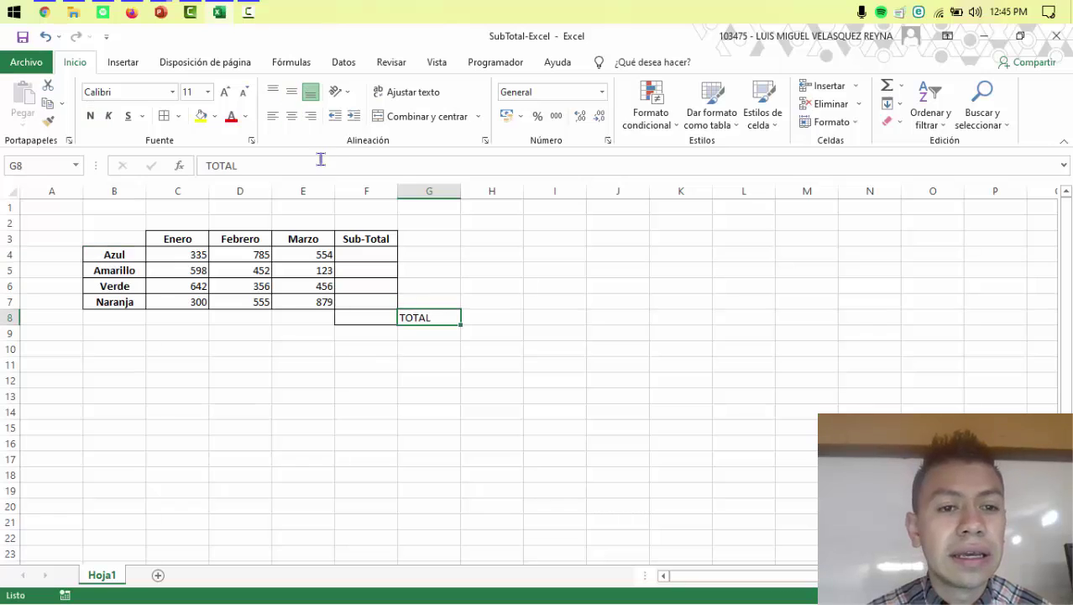
{"action": "left_click", "coordinate": [290, 117]}
{"action": "left_click", "coordinate": [90, 116]}
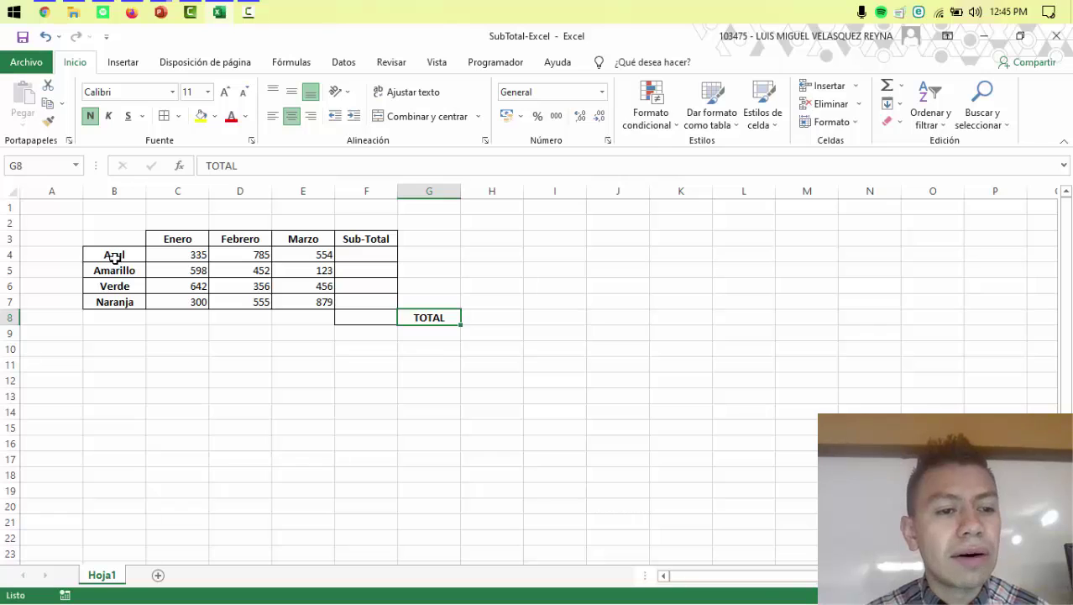
Fill the Azul row, B4:F4, with the blue theme colour
{"action": "left_click_drag", "start_coordinate": [115, 257], "coordinate": [360, 255]}
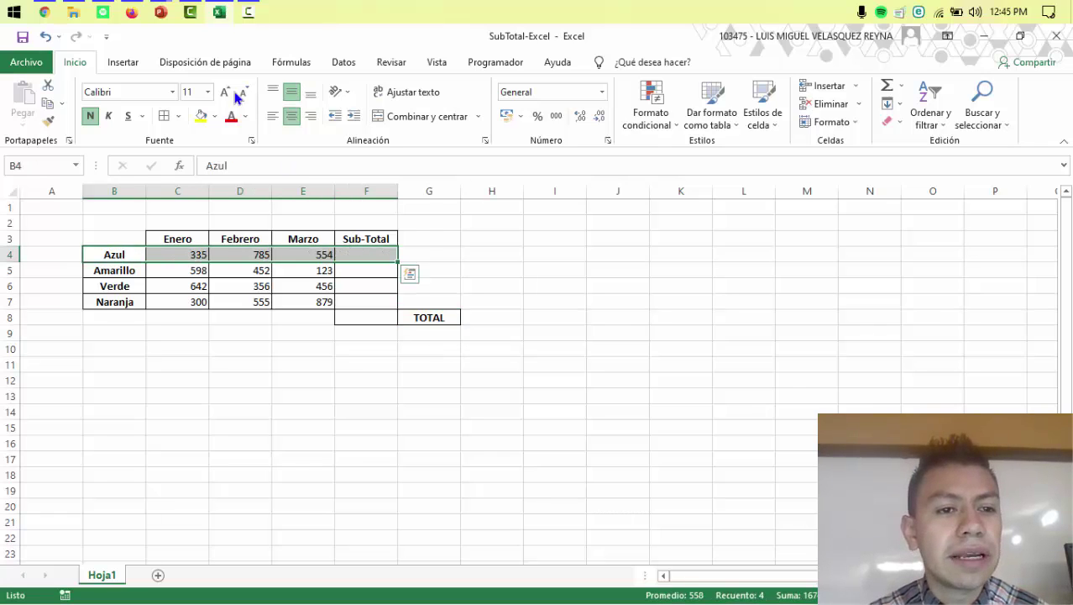
{"action": "left_click", "coordinate": [246, 115]}
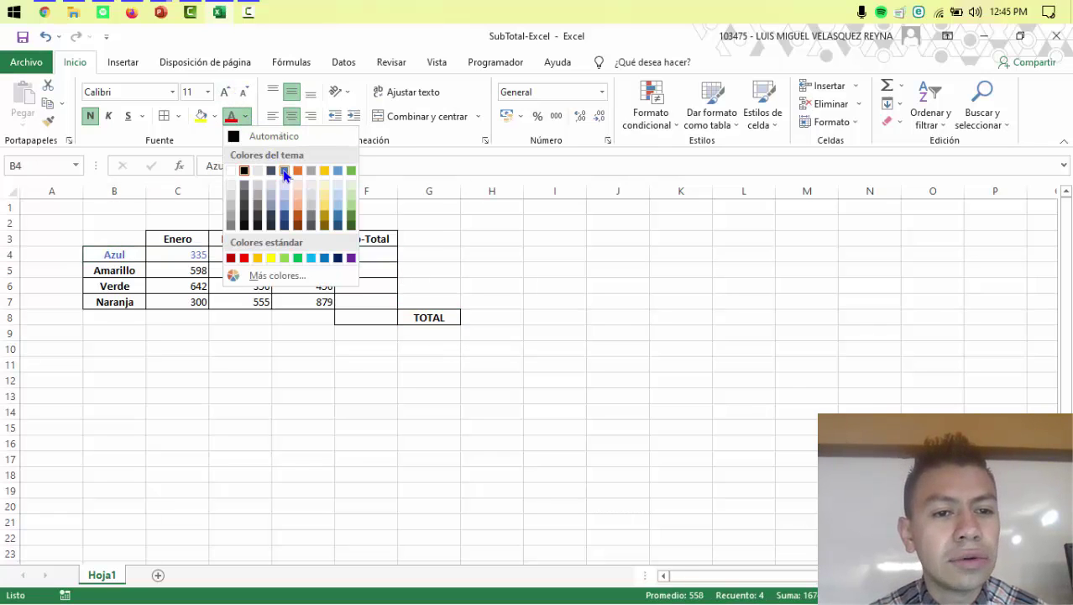
{"action": "left_click", "coordinate": [210, 119]}
{"action": "left_click", "coordinate": [214, 117]}
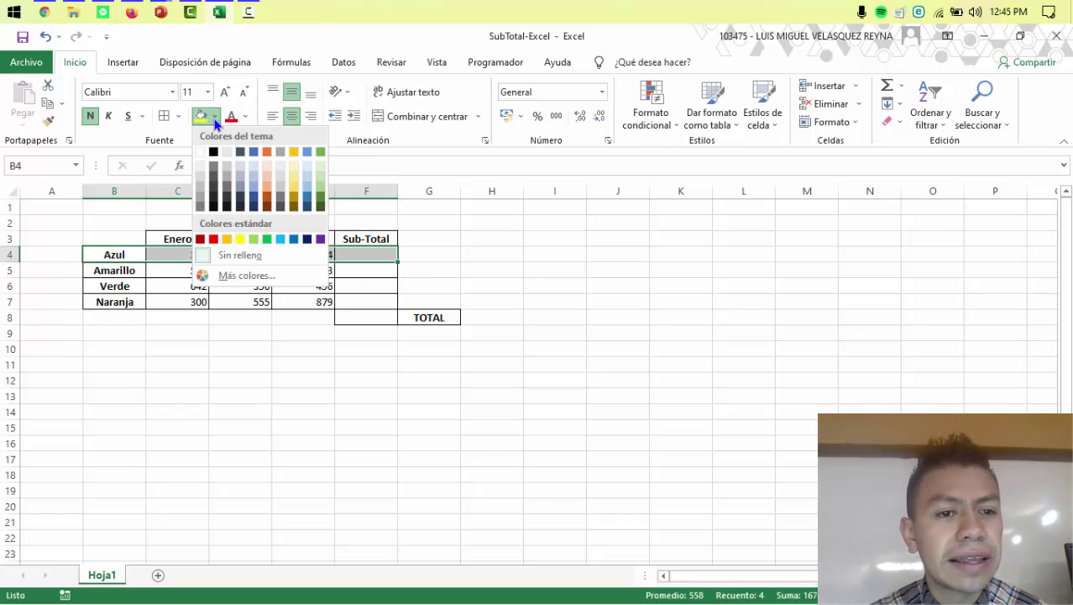
{"action": "left_click", "coordinate": [256, 160]}
Fill the Amarillo row, B5:F5, with the gold theme colour and the Verde row, B6:F6, with the green one
{"action": "left_click_drag", "start_coordinate": [121, 270], "coordinate": [353, 270]}
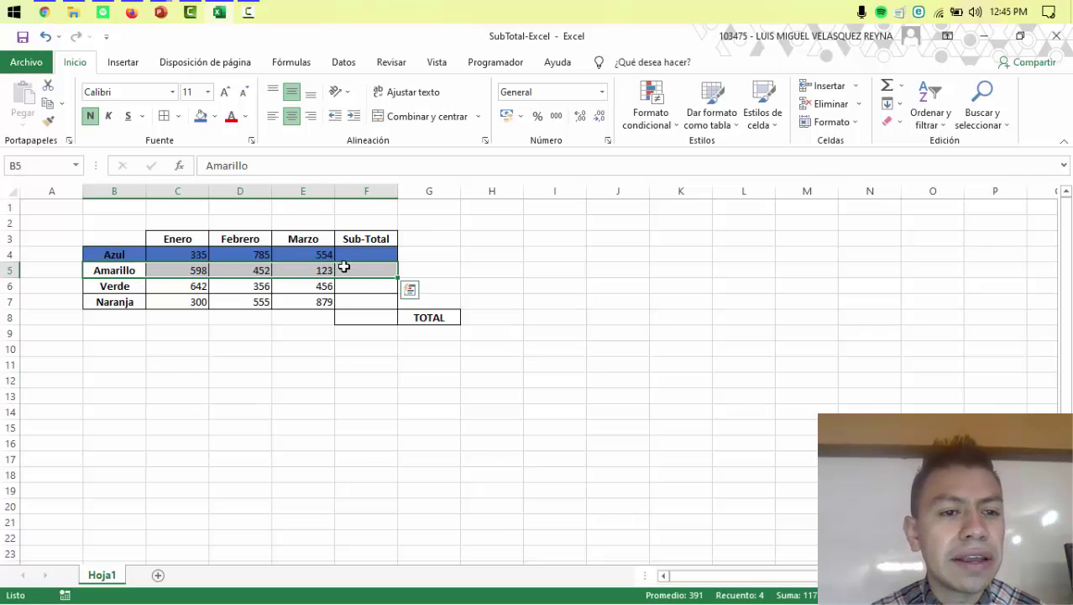
{"action": "left_click", "coordinate": [214, 117]}
{"action": "left_click", "coordinate": [294, 152]}
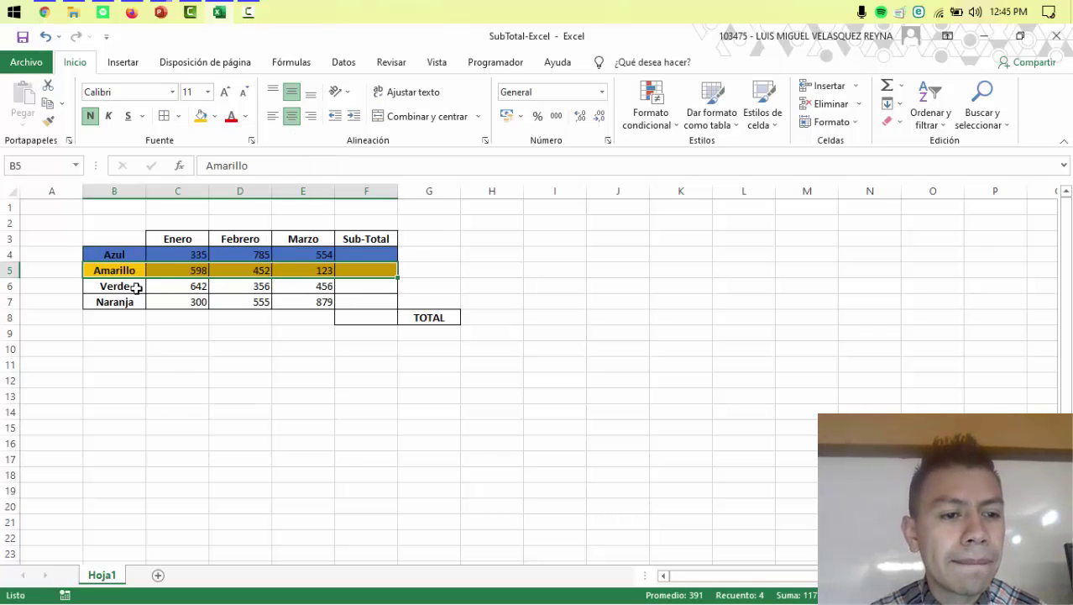
{"action": "left_click_drag", "start_coordinate": [136, 286], "coordinate": [361, 286]}
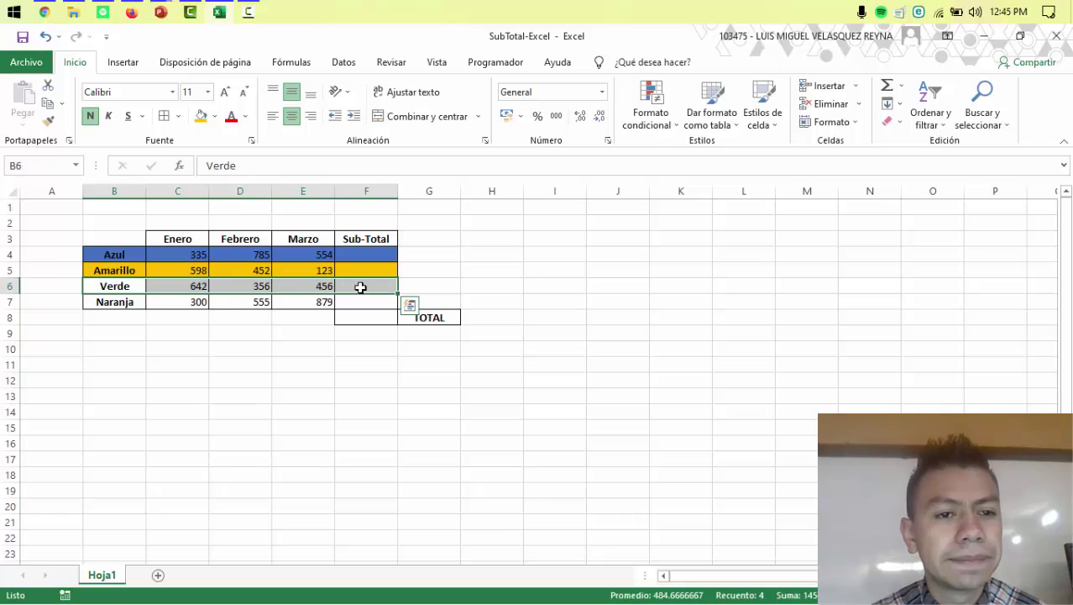
{"action": "left_click", "coordinate": [215, 117]}
{"action": "left_click", "coordinate": [319, 153]}
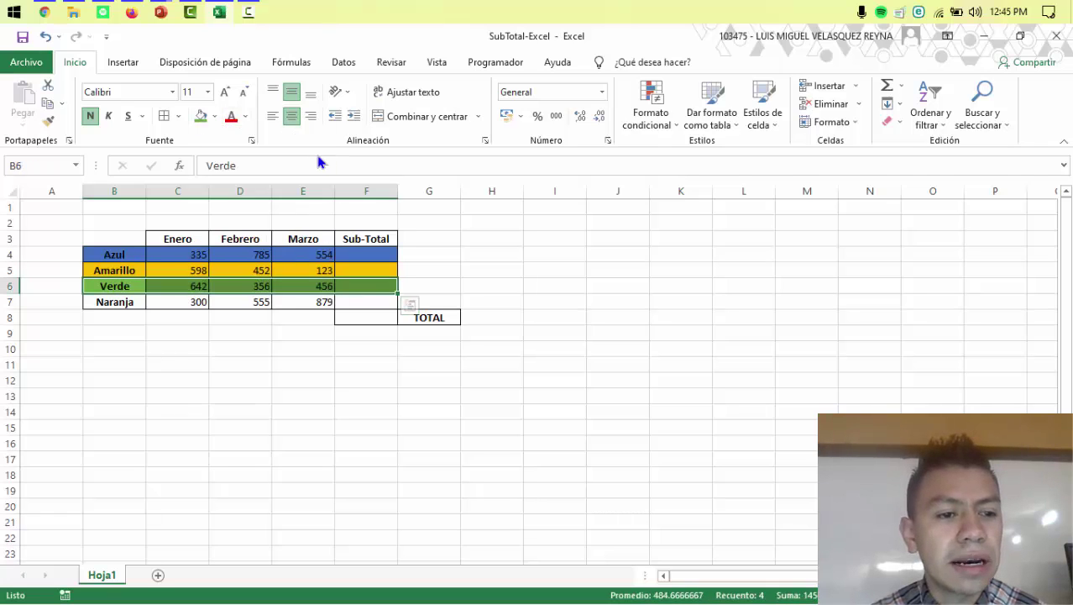
Fill the Naranja row, B7:F7, with the orange theme colour
{"action": "left_click_drag", "start_coordinate": [123, 302], "coordinate": [367, 300]}
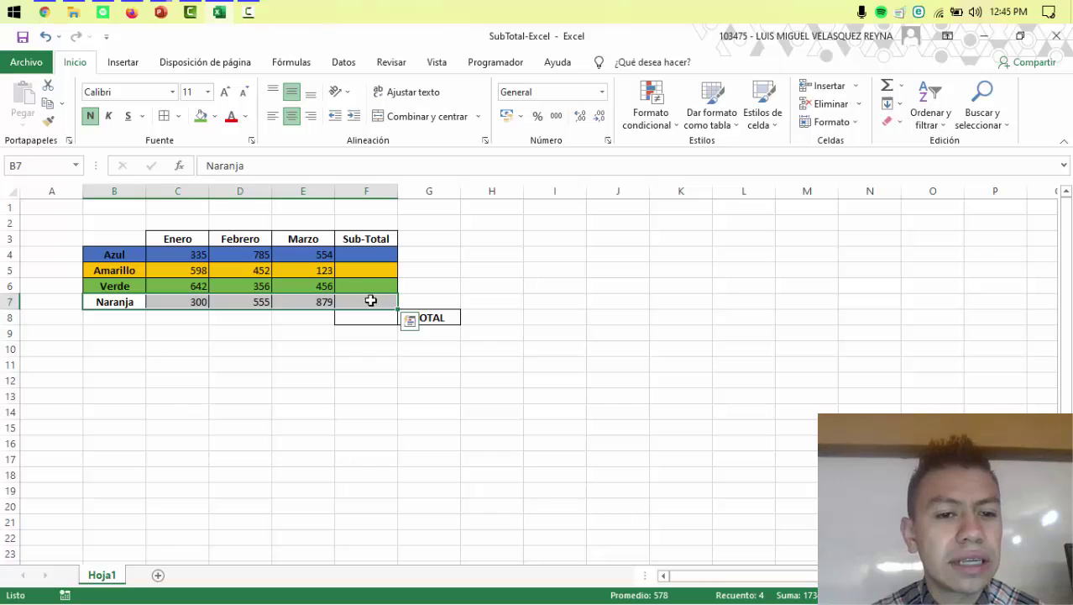
{"action": "left_click", "coordinate": [216, 118]}
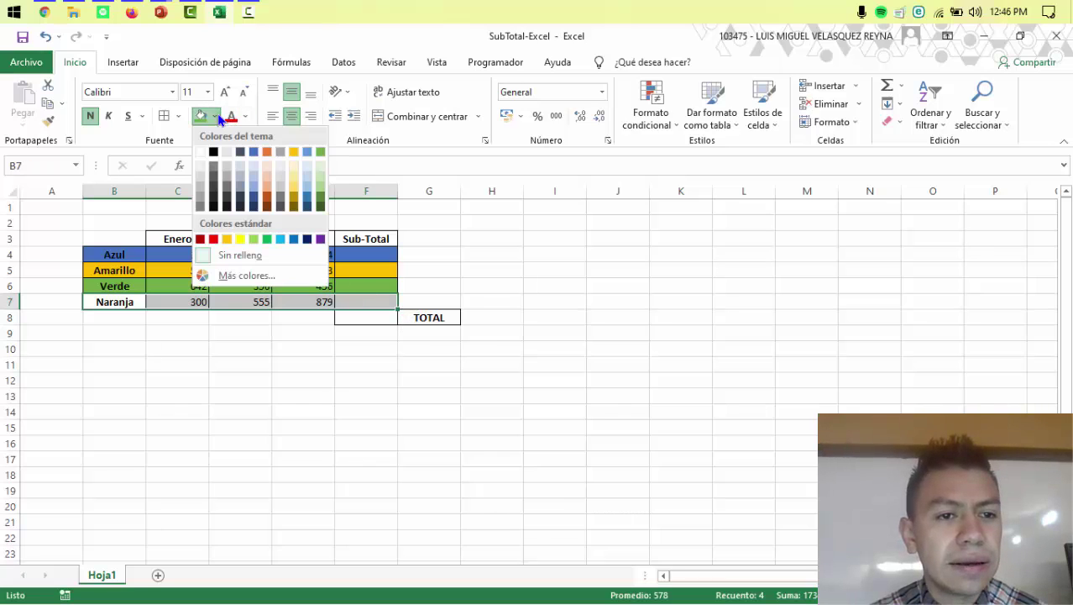
{"action": "left_click", "coordinate": [267, 152]}
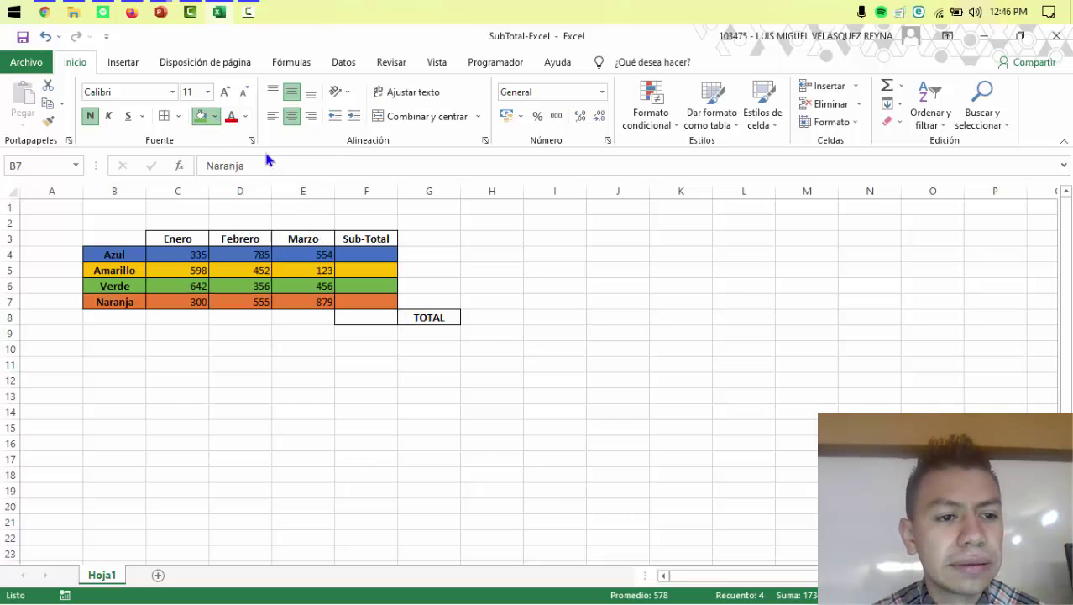
Fill the header cells C3:F3, from Enero to Sub-Total, with the standard dark red colour
{"action": "left_click_drag", "start_coordinate": [199, 232], "coordinate": [344, 237]}
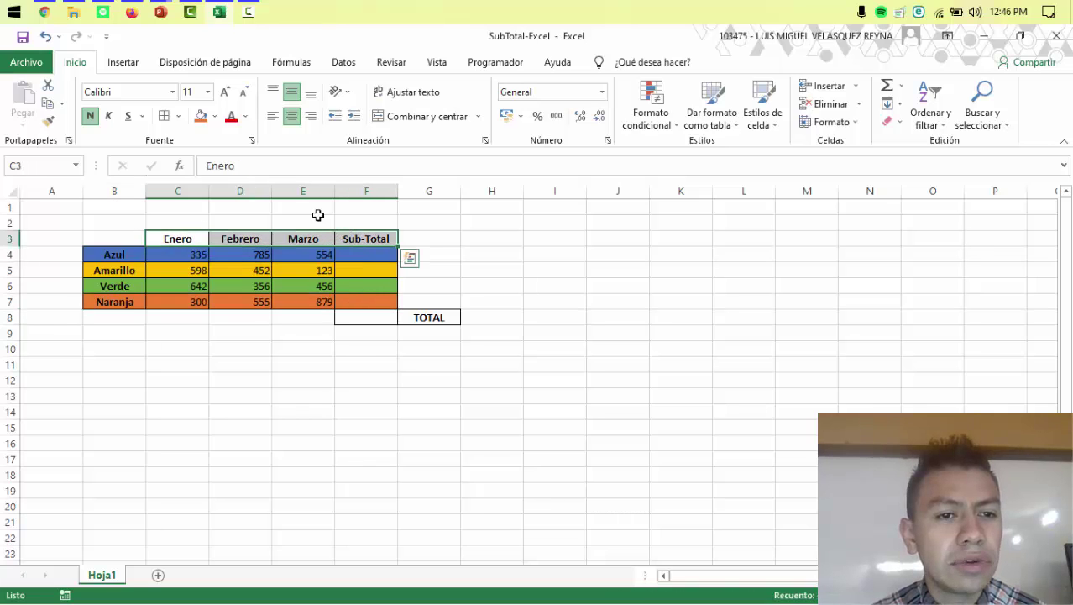
{"action": "left_click", "coordinate": [216, 117]}
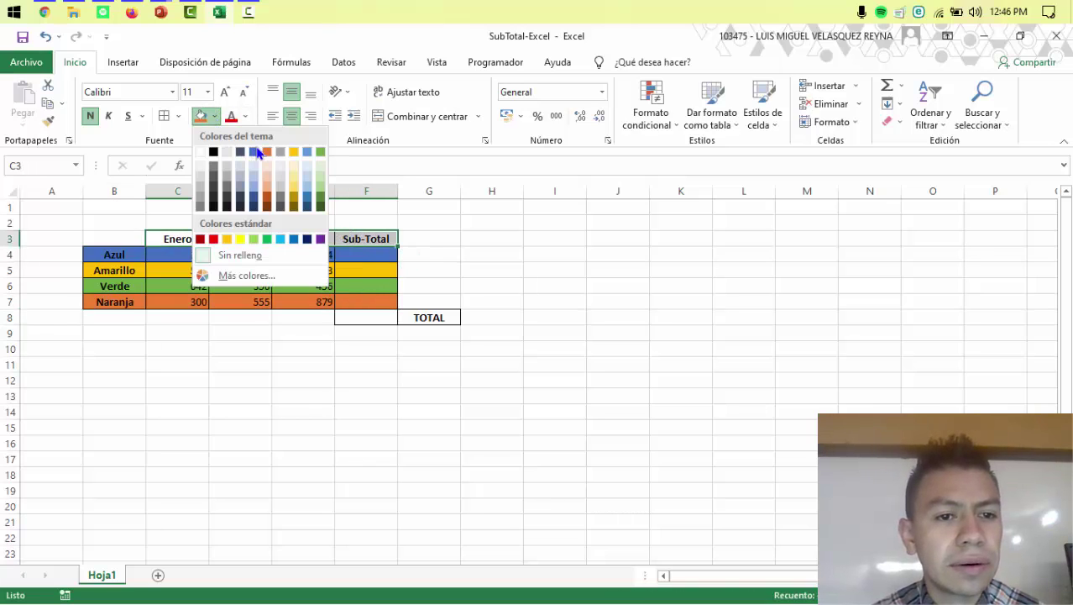
{"action": "left_click", "coordinate": [201, 239]}
Fill the TOTAL label cell G8 with the same dark red as the header row
{"action": "double_click", "coordinate": [436, 314]}
{"action": "double_click", "coordinate": [422, 317]}
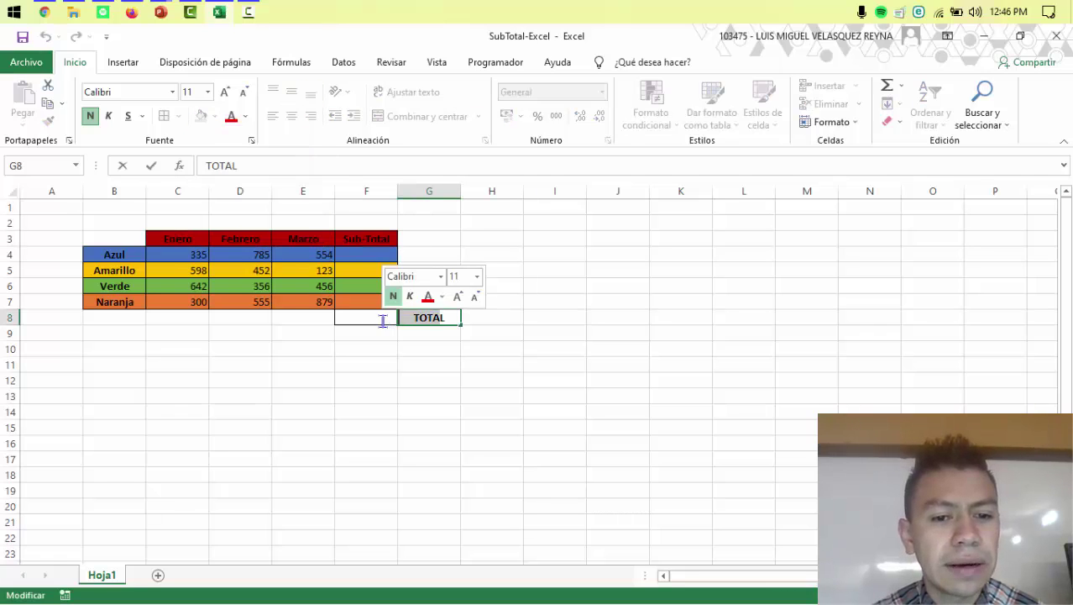
{"action": "left_click", "coordinate": [414, 340]}
{"action": "left_click", "coordinate": [418, 315]}
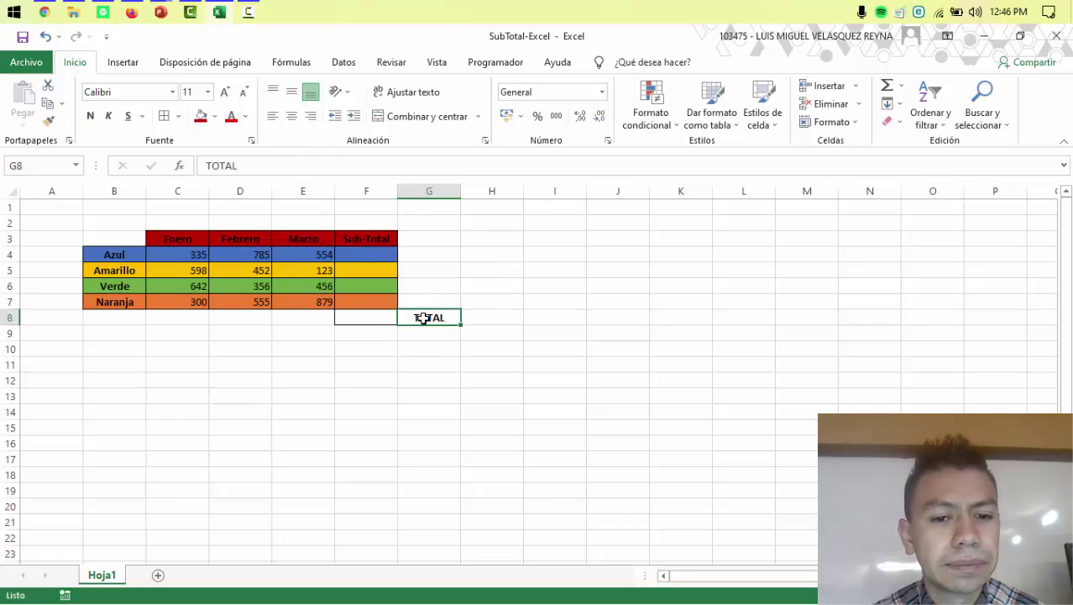
{"action": "left_click", "coordinate": [203, 117]}
{"action": "left_click", "coordinate": [351, 317]}
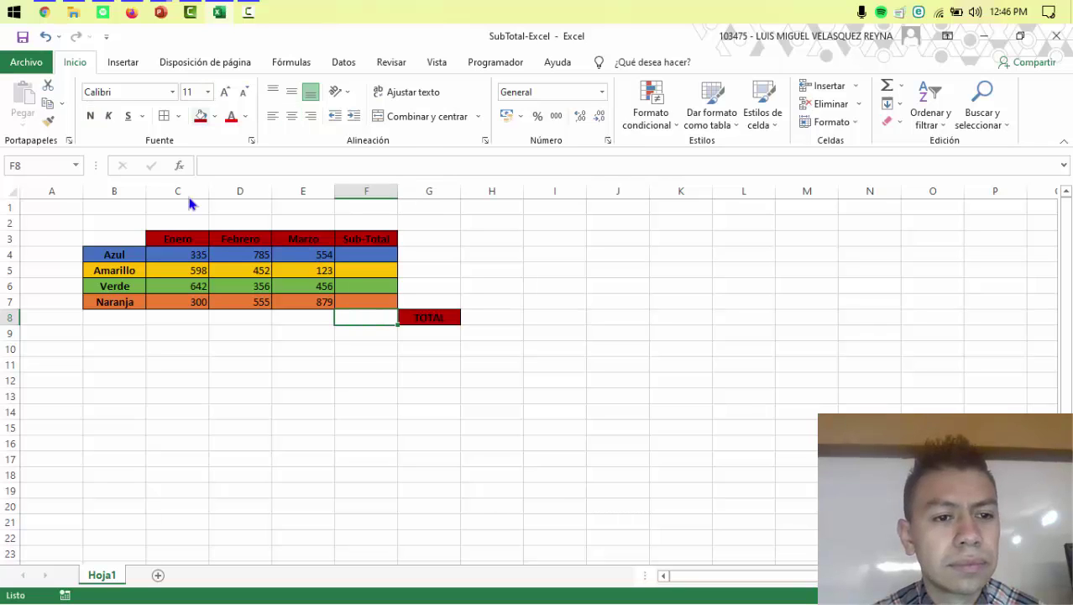
Centre the monthly values in C4:E7 both vertically and horizontally
{"action": "left_click", "coordinate": [181, 260]}
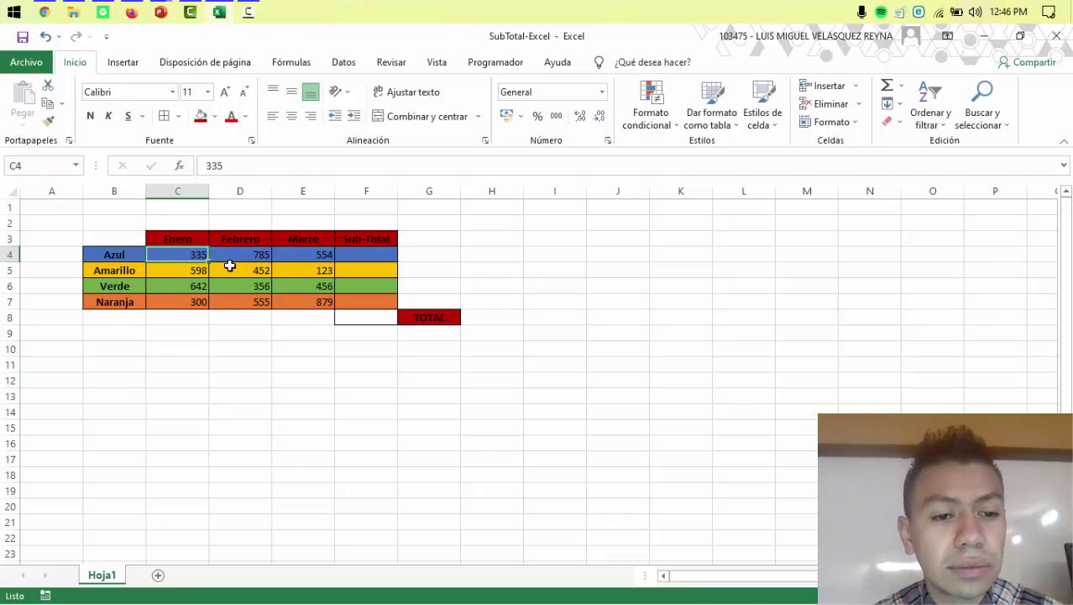
{"action": "left_click_drag", "start_coordinate": [193, 254], "coordinate": [307, 301]}
{"action": "left_click", "coordinate": [291, 92]}
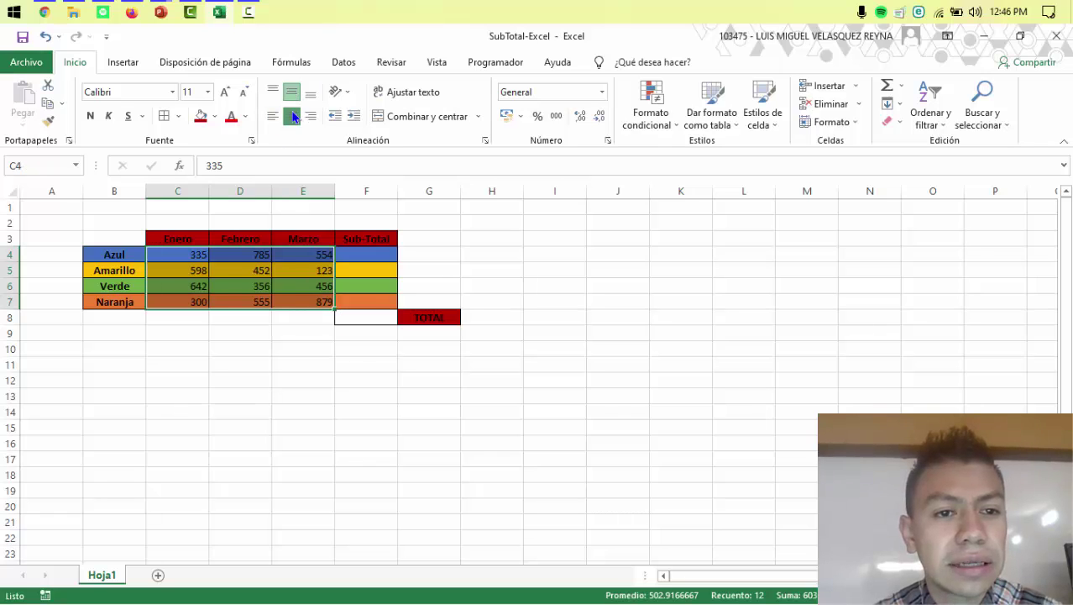
{"action": "left_click", "coordinate": [291, 116]}
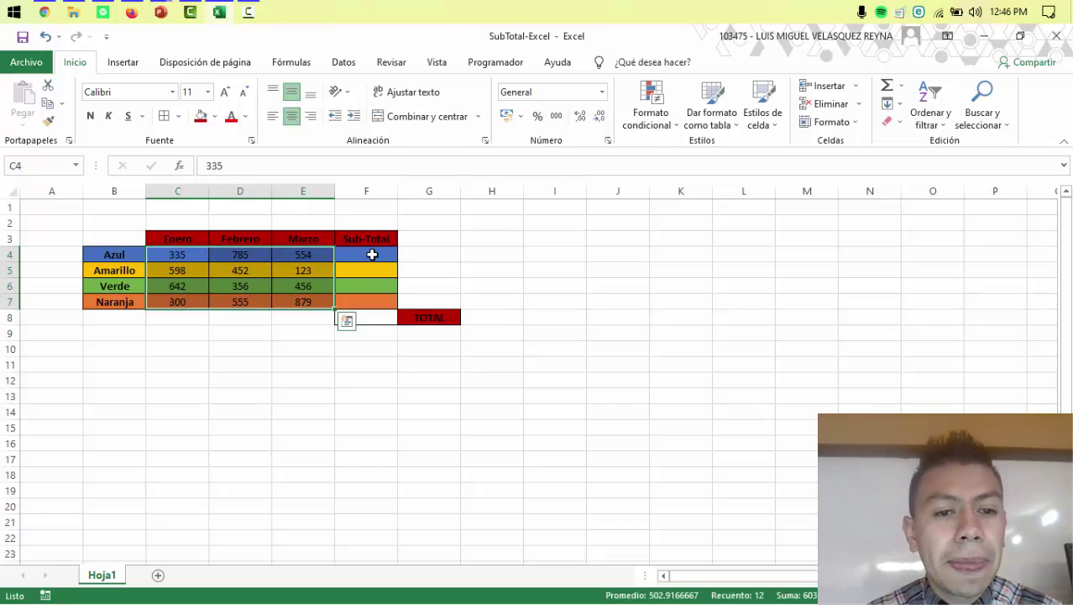
Review the Azul row's monthly values in C4:E4, the Sub-Total cells F4:F7 and the total cell F8
{"action": "left_click", "coordinate": [372, 254]}
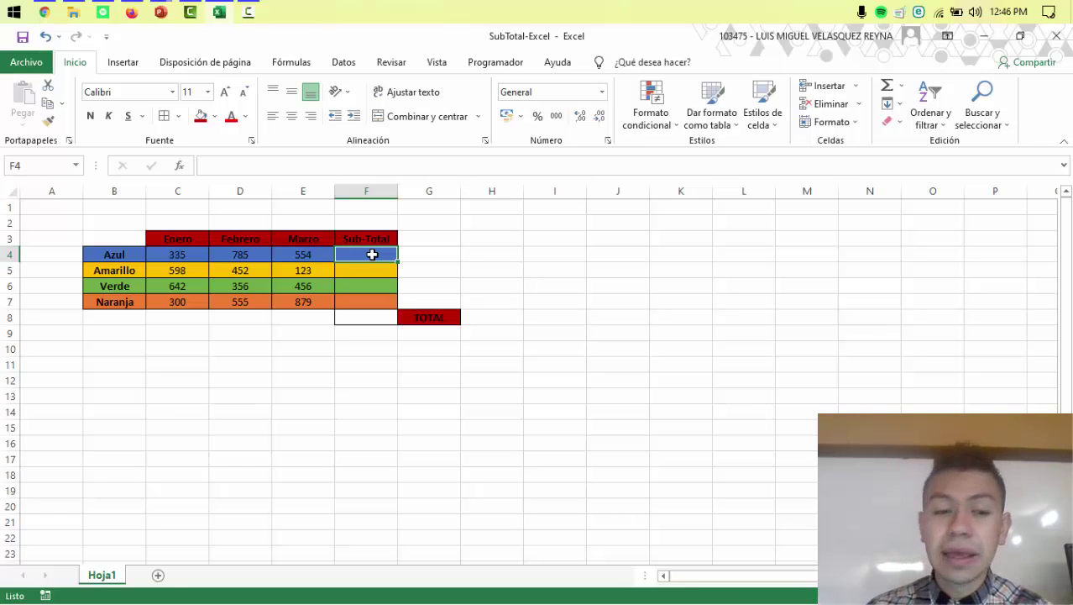
{"action": "left_click", "coordinate": [180, 253]}
{"action": "left_click", "coordinate": [227, 253]}
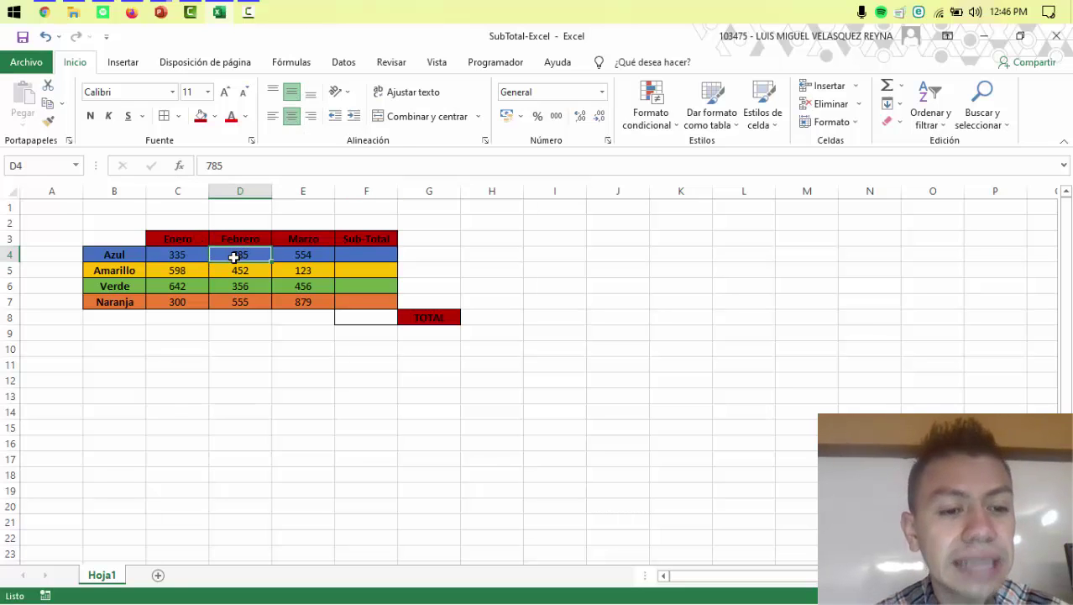
{"action": "left_click", "coordinate": [304, 254]}
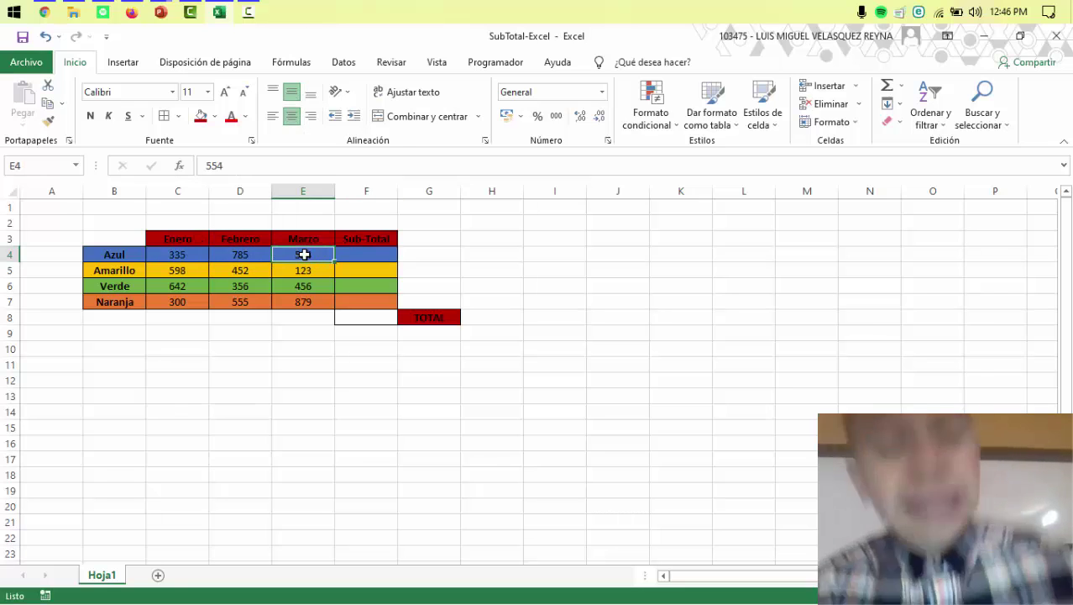
{"action": "left_click", "coordinate": [172, 260]}
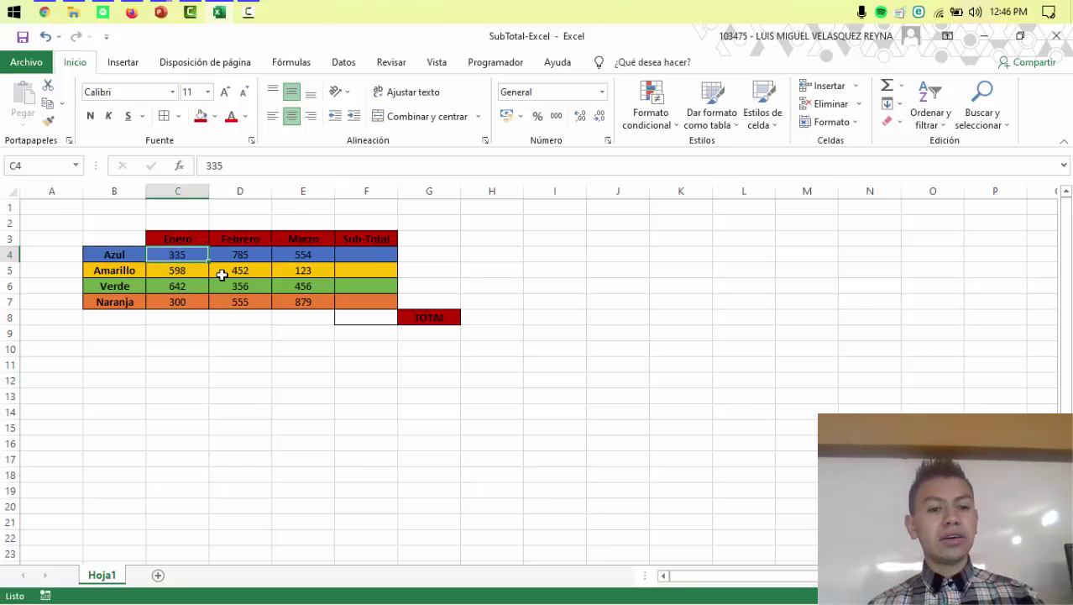
{"action": "left_click", "coordinate": [244, 261]}
{"action": "left_click", "coordinate": [315, 256]}
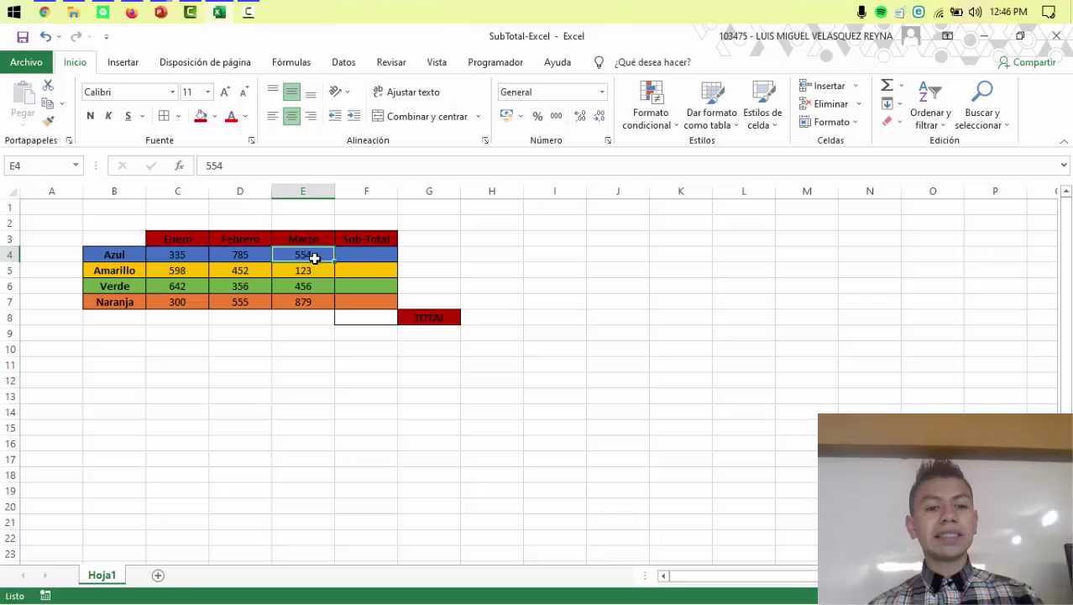
{"action": "left_click", "coordinate": [374, 253]}
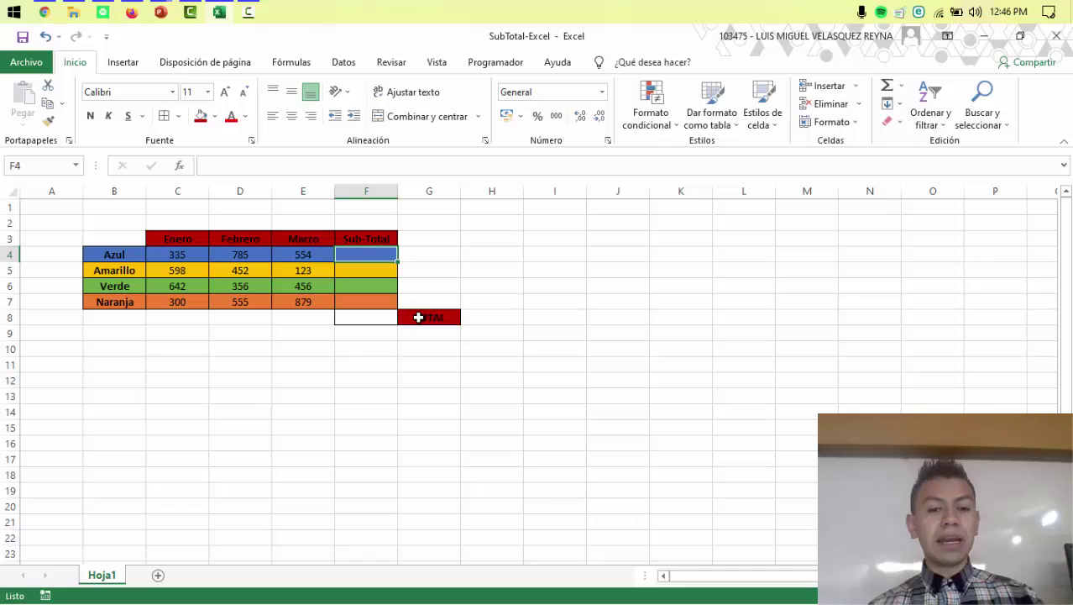
{"action": "left_click", "coordinate": [382, 318]}
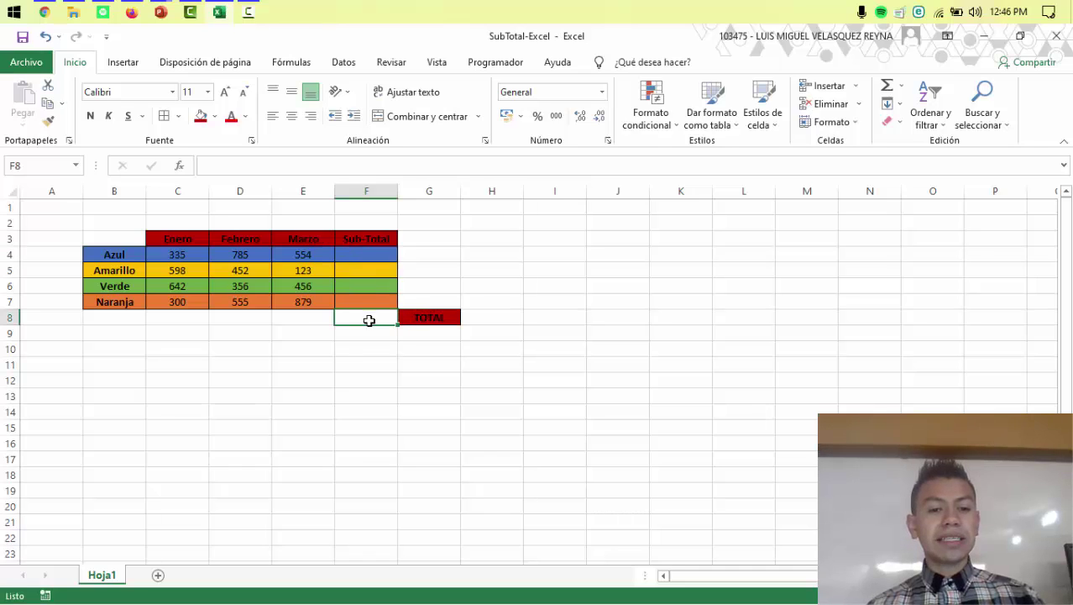
{"action": "left_click", "coordinate": [363, 255]}
{"action": "left_click_drag", "start_coordinate": [363, 256], "coordinate": [357, 299]}
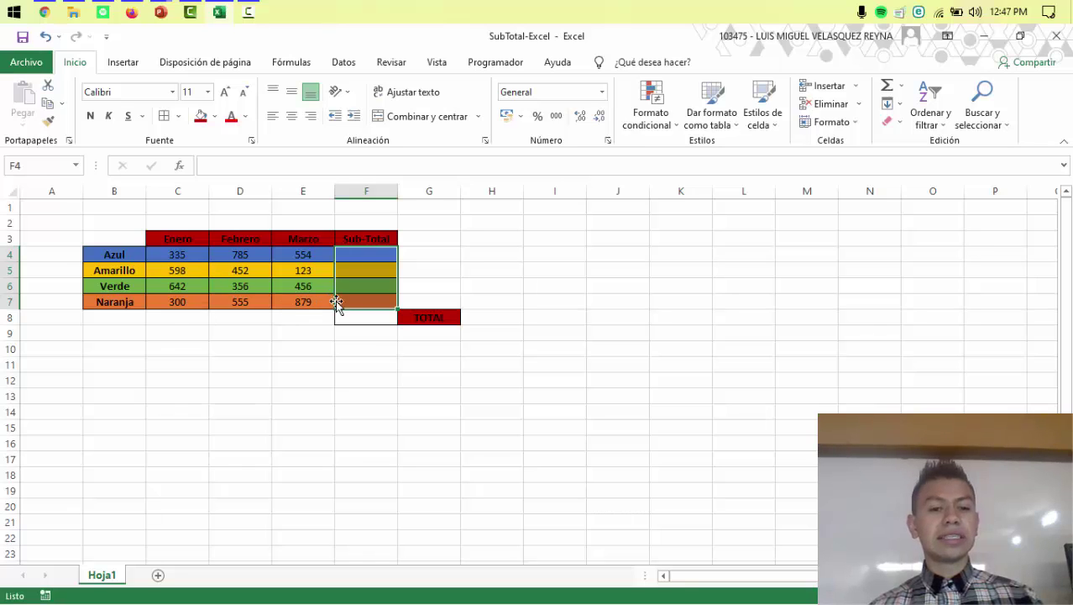
{"action": "left_click", "coordinate": [367, 302]}
Calculate the Azul subtotal in F4 with the formula =SUMA(C4:E4)
{"action": "left_click", "coordinate": [364, 255]}
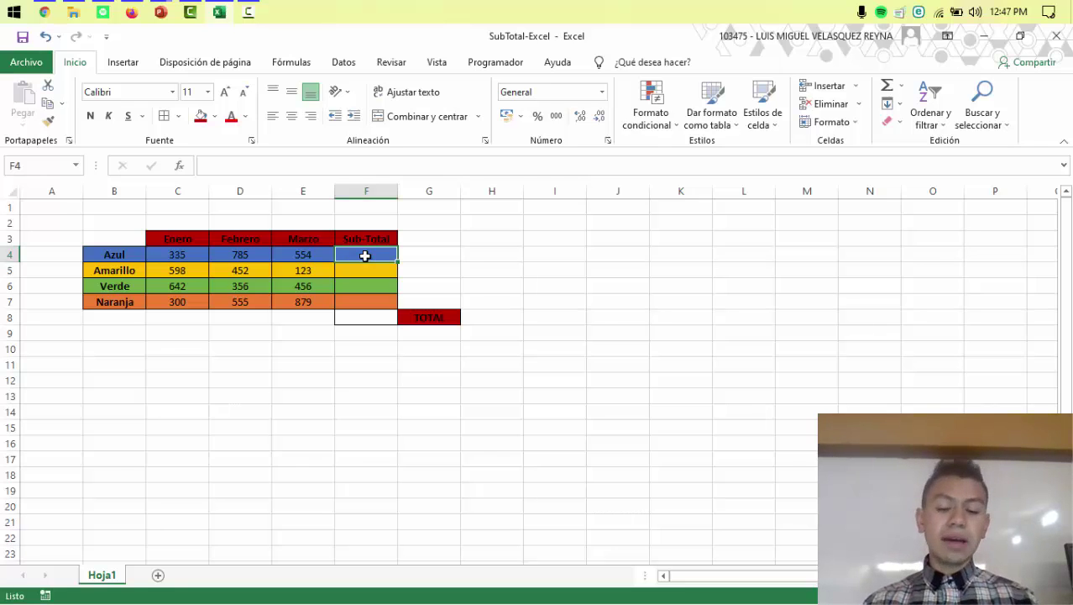
{"action": "type", "text": "=SUMA"}
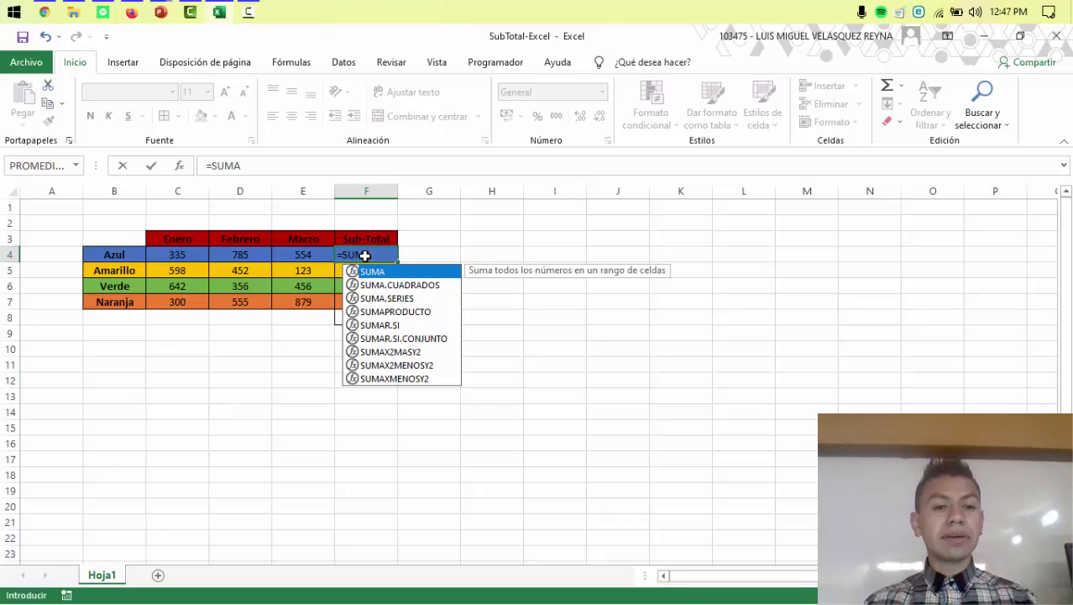
{"action": "type", "text": "("}
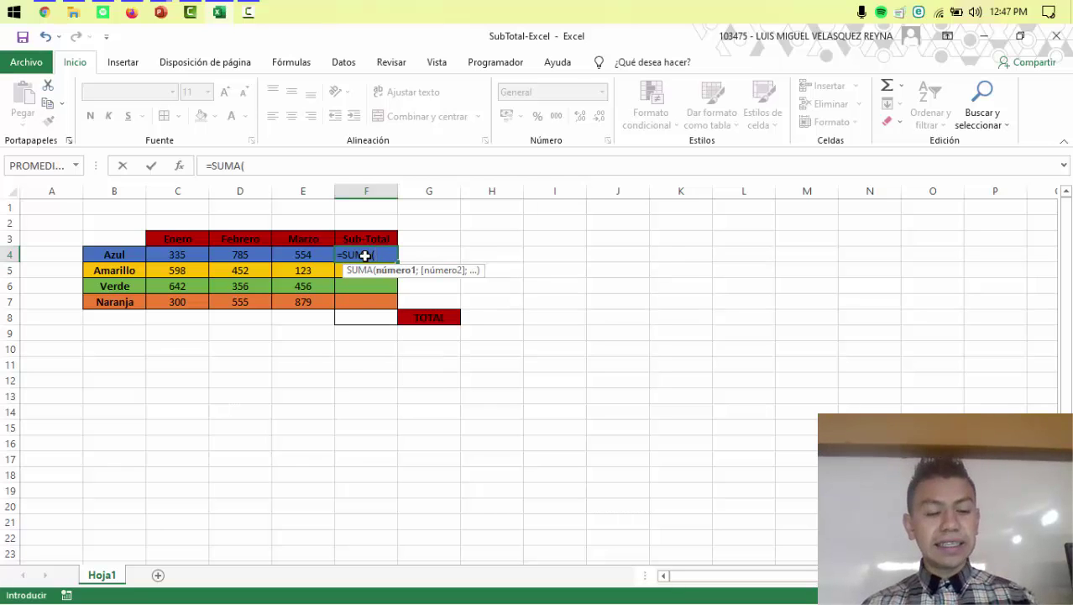
{"action": "type", "text": "C"}
{"action": "type", "text": "4"}
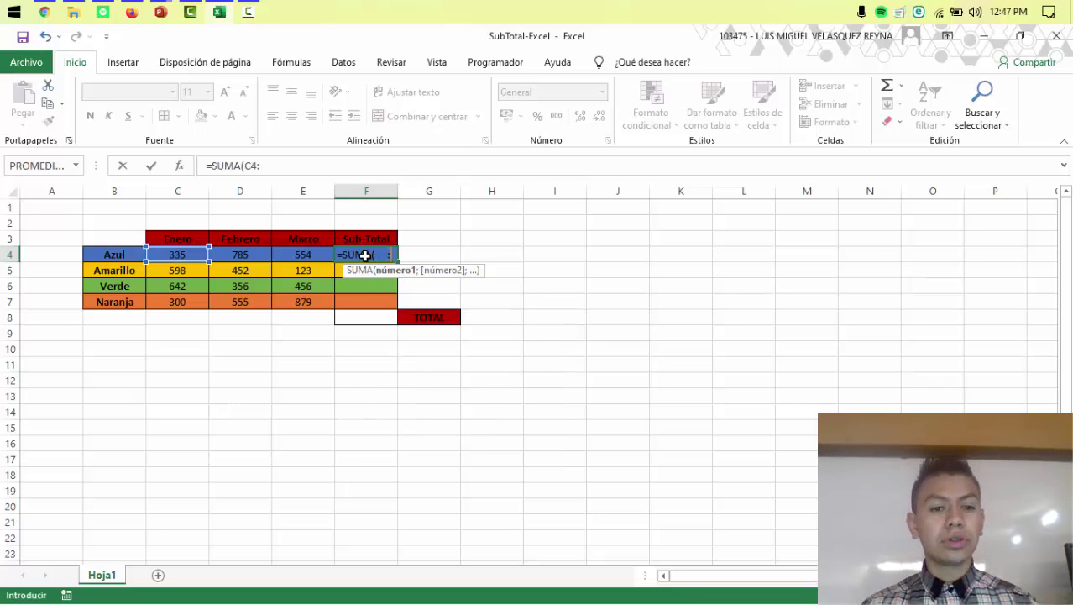
{"action": "type", "text": ":E"}
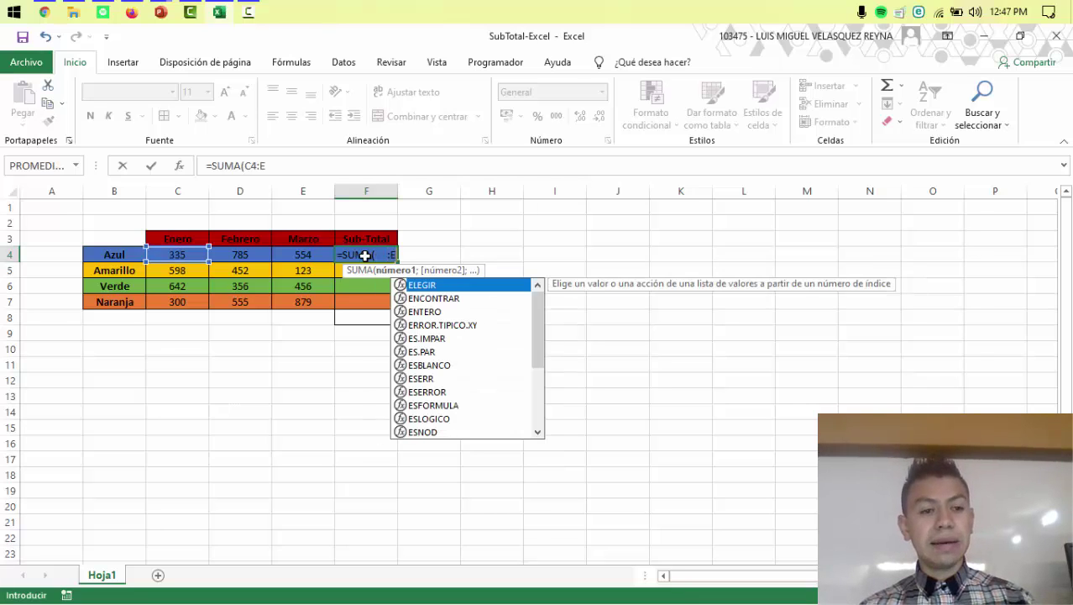
{"action": "type", "text": "4)"}
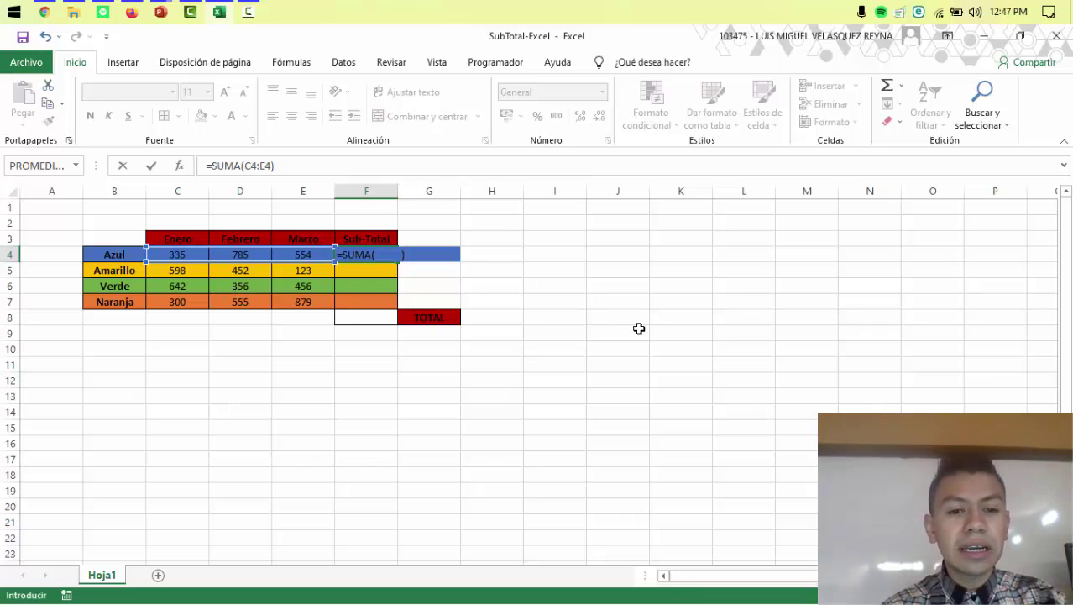
{"action": "key", "text": "Return"}
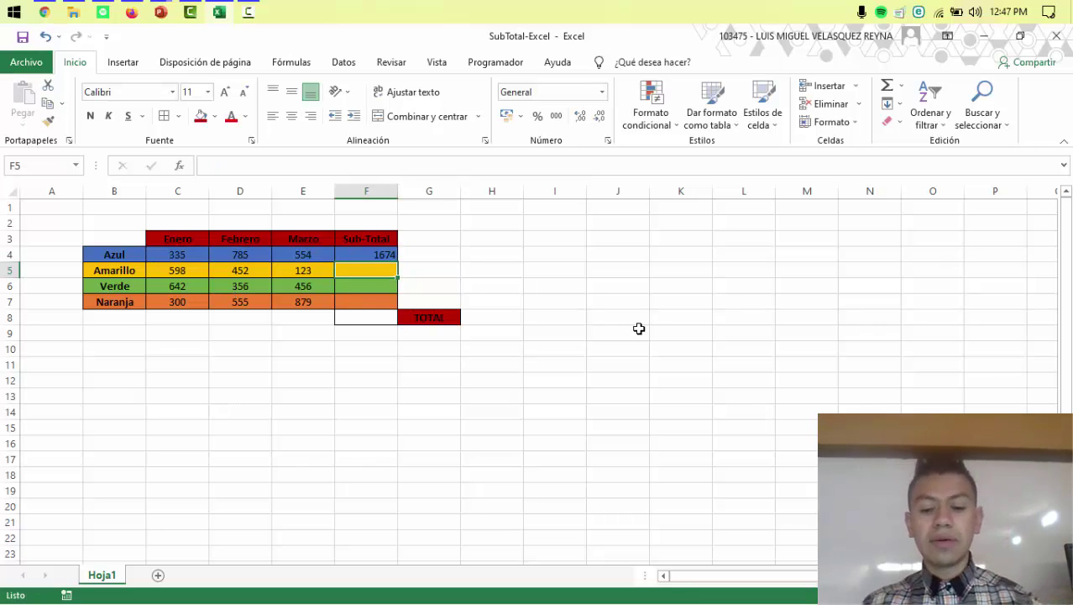
Calculate the Amarillo subtotal in F5 with the formula =SUMA(C5:E5)
{"action": "type", "text": "=SUMA"}
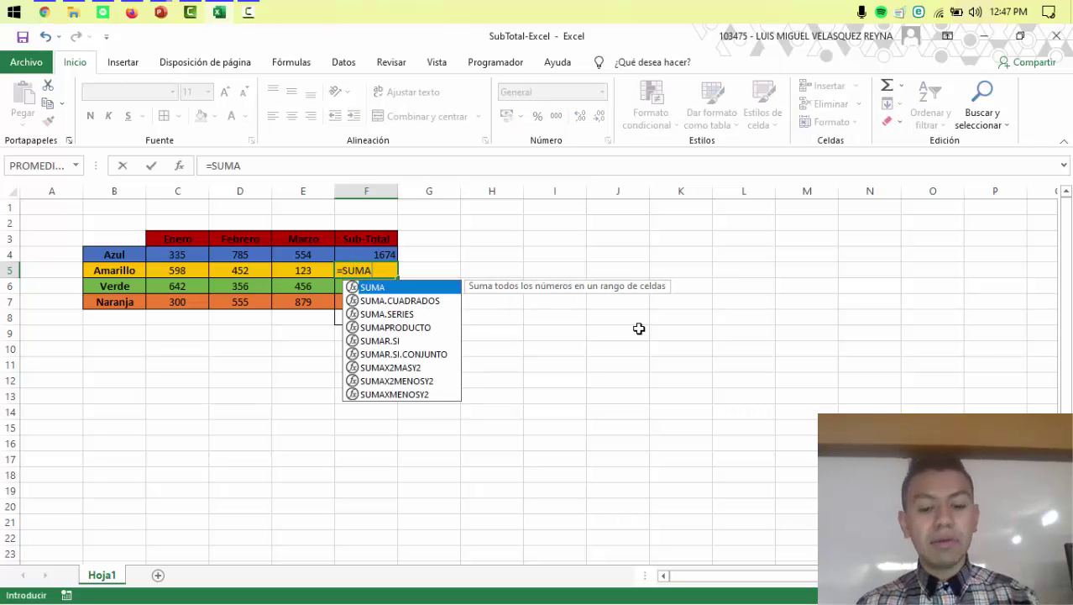
{"action": "type", "text": "("}
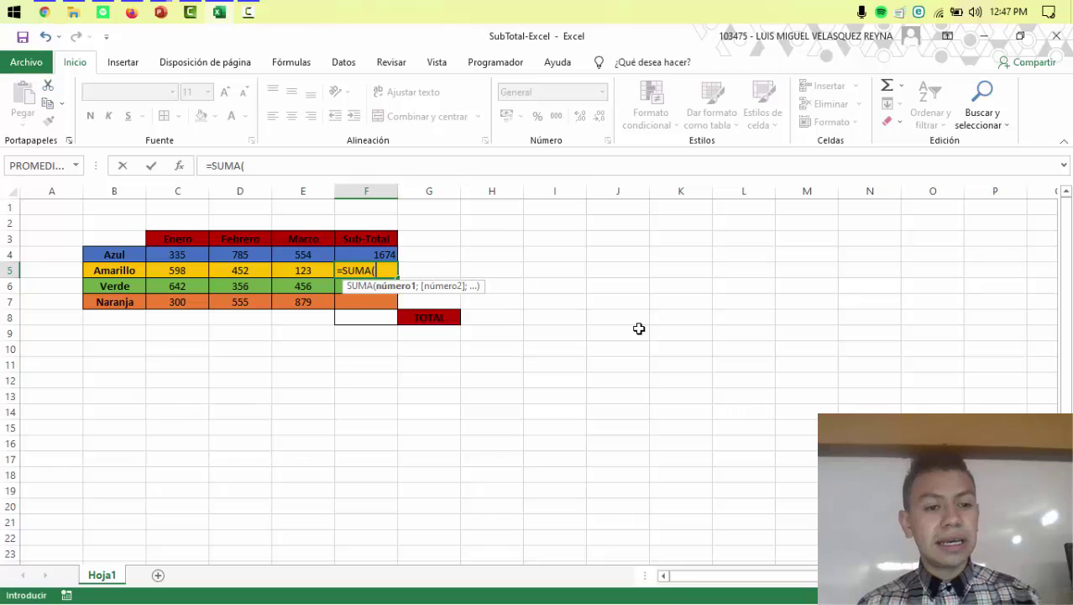
{"action": "type", "text": "C5"}
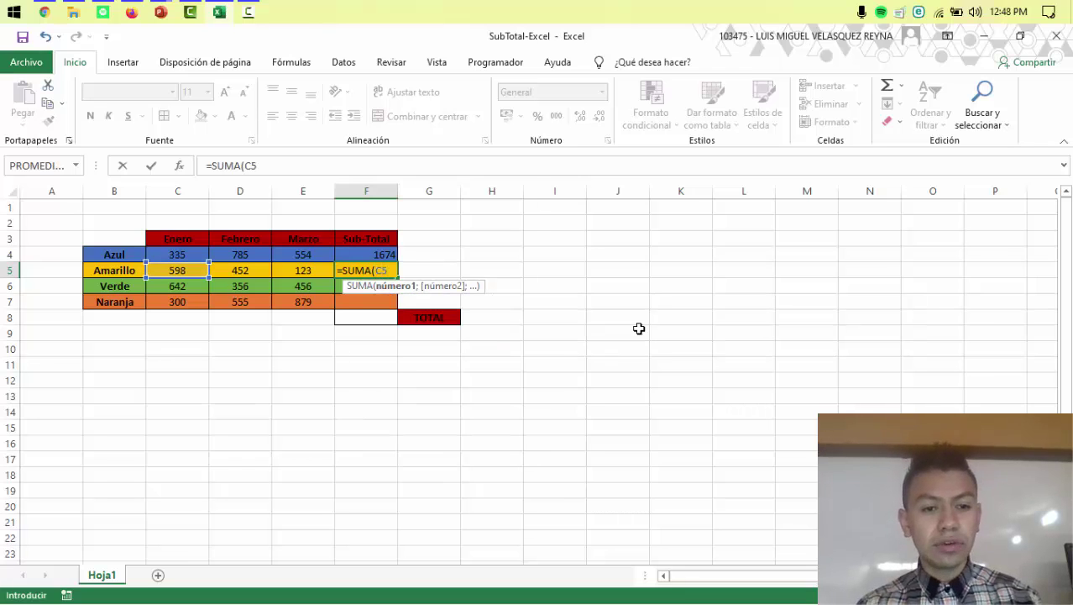
{"action": "type", "text": ":E"}
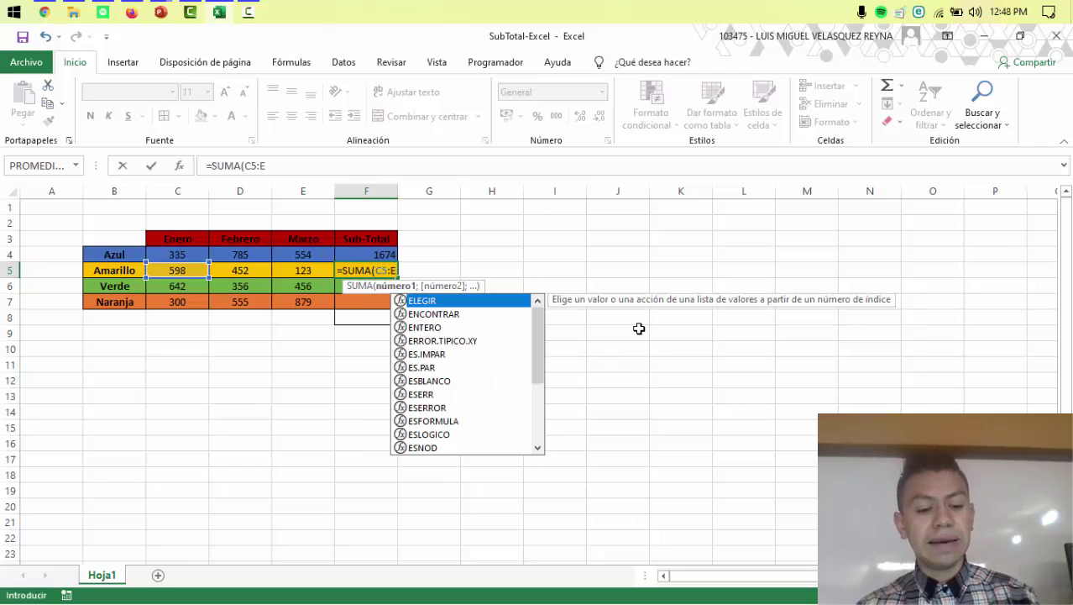
{"action": "type", "text": "5)"}
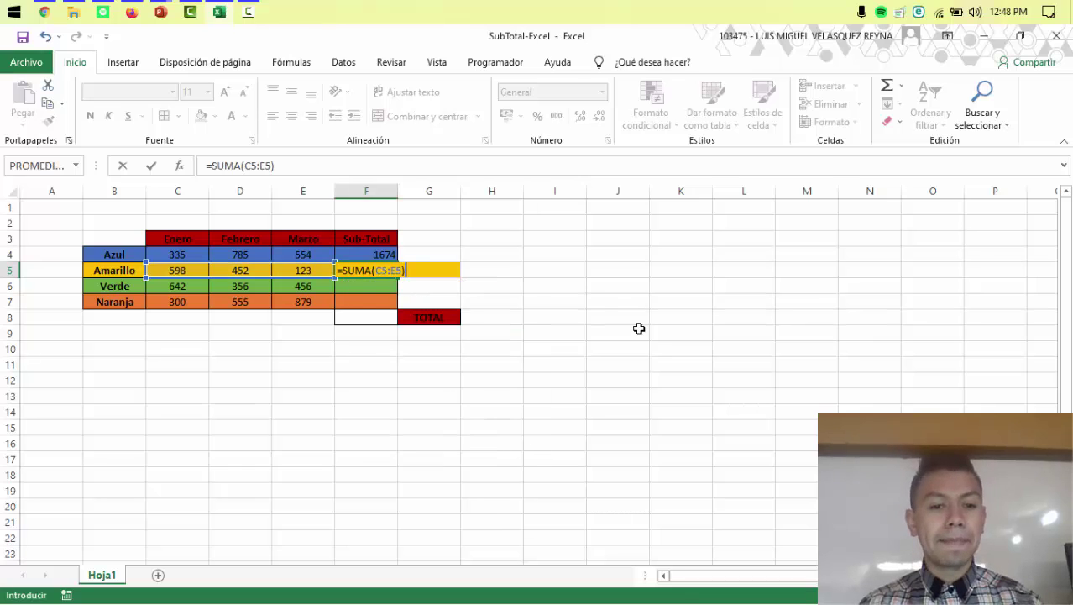
{"action": "key", "text": "Return"}
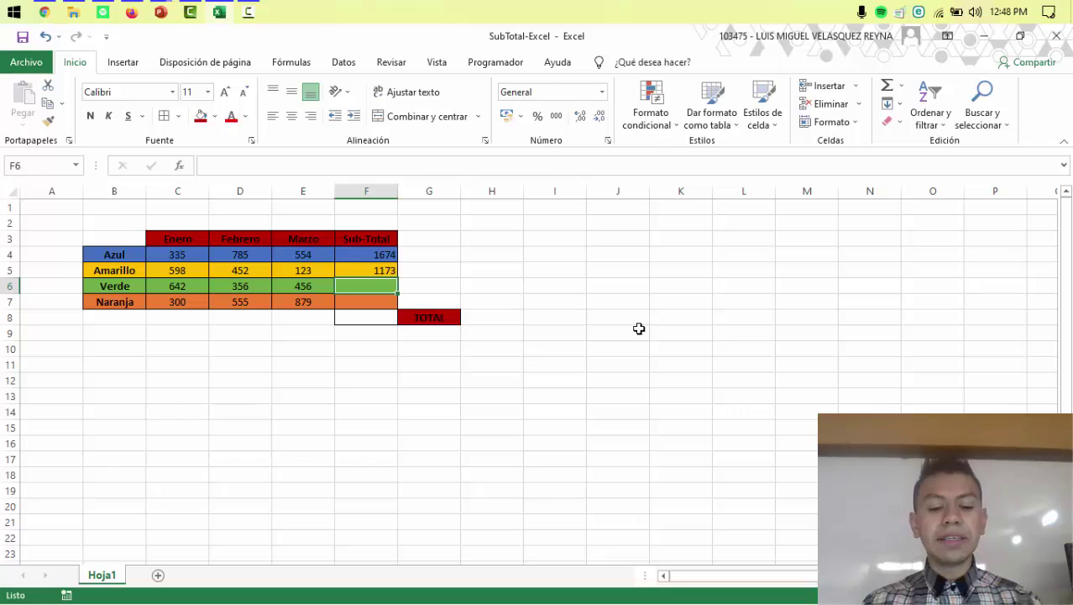
Calculate the Verde subtotal in F6 with the formula =SUMA(C6:E6)
{"action": "type", "text": "=SUMA("}
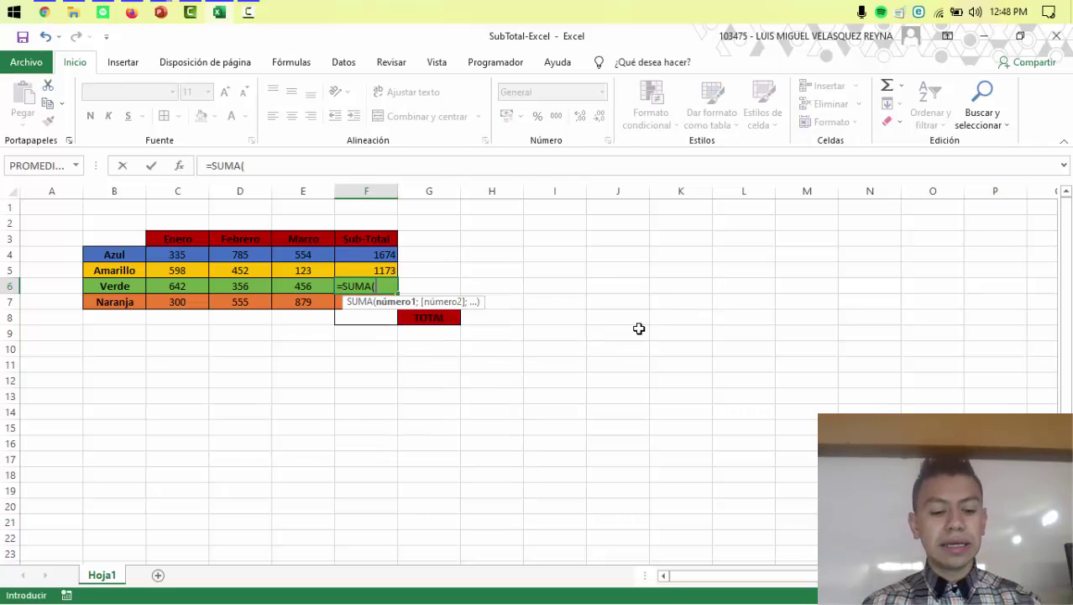
{"action": "type", "text": "C6"}
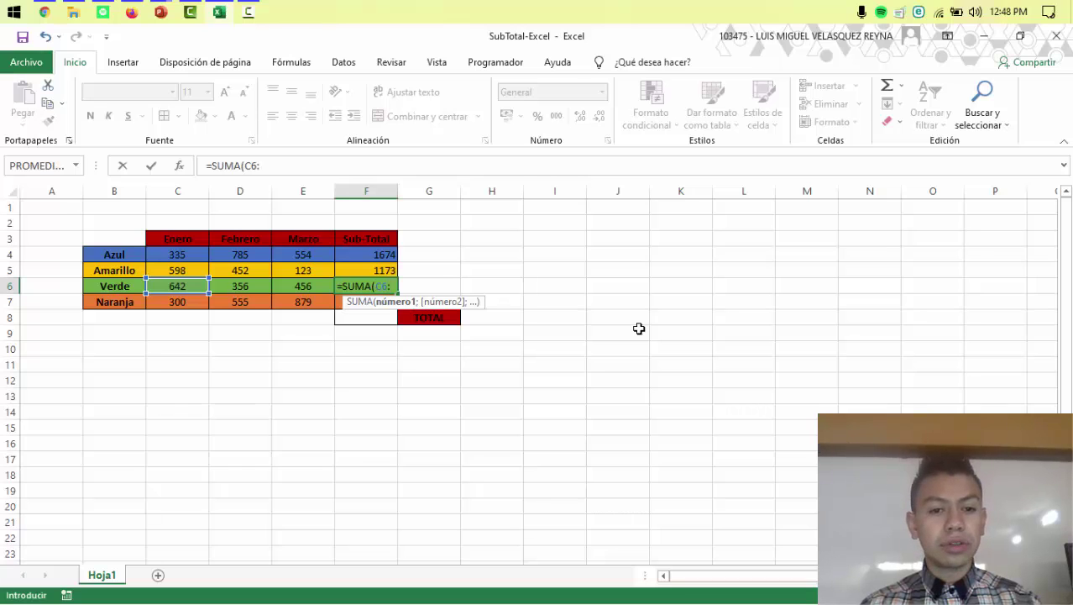
{"action": "type", "text": ":E"}
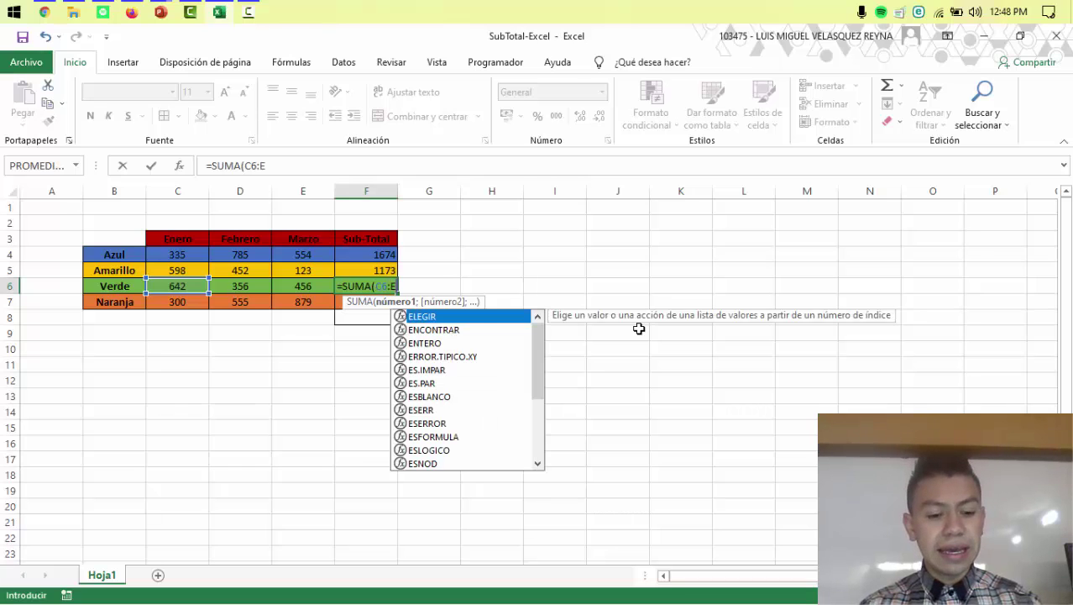
{"action": "type", "text": "6)"}
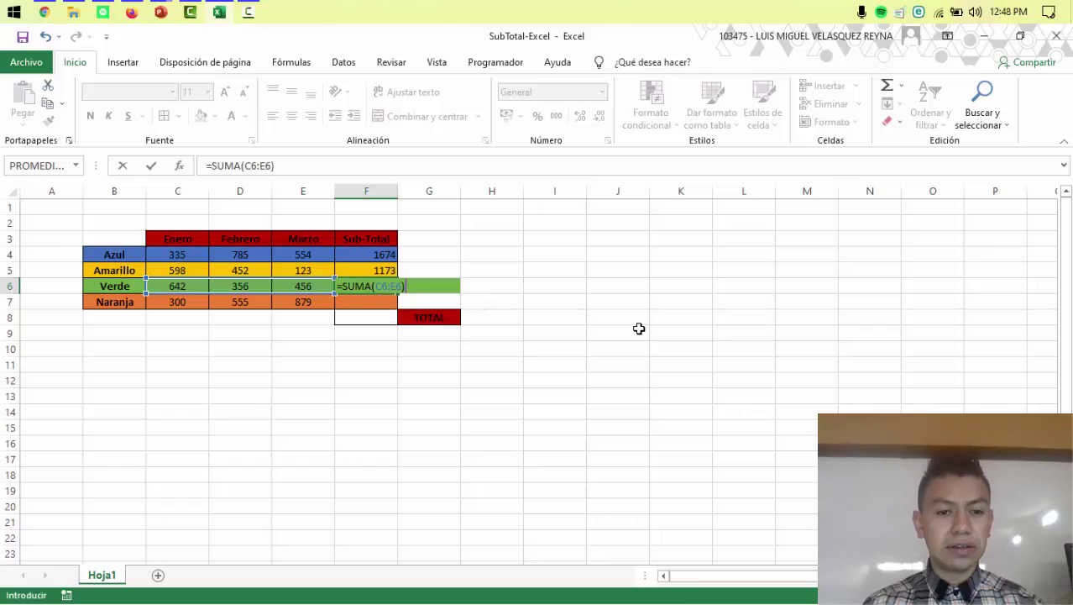
{"action": "key", "text": "Return"}
Calculate the Naranja subtotal in F7 with the formula =SUMA(C7:E7)
{"action": "type", "text": "=SUM"}
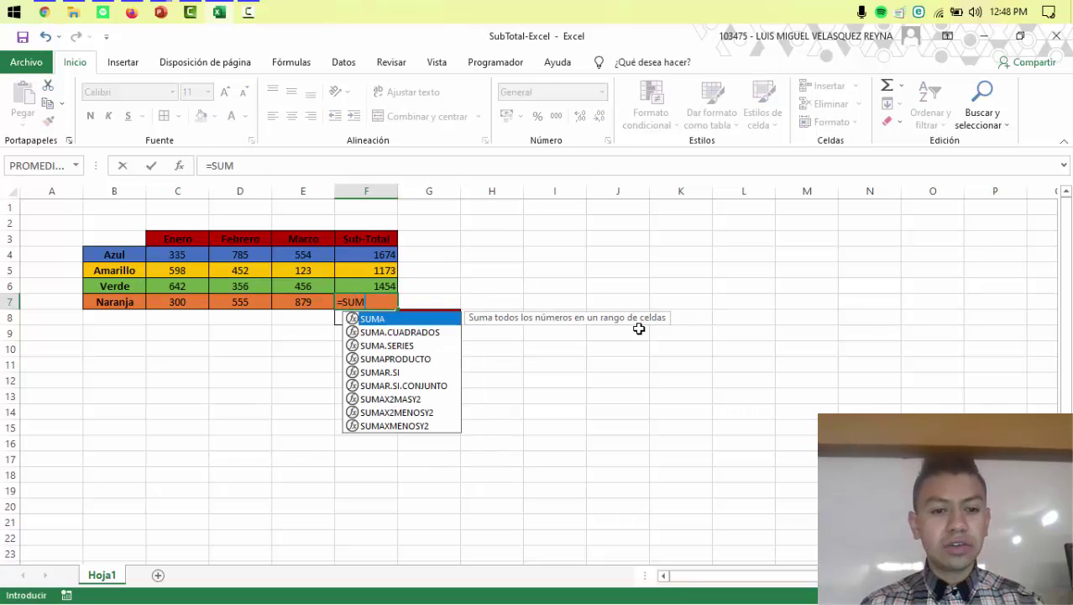
{"action": "type", "text": "A("}
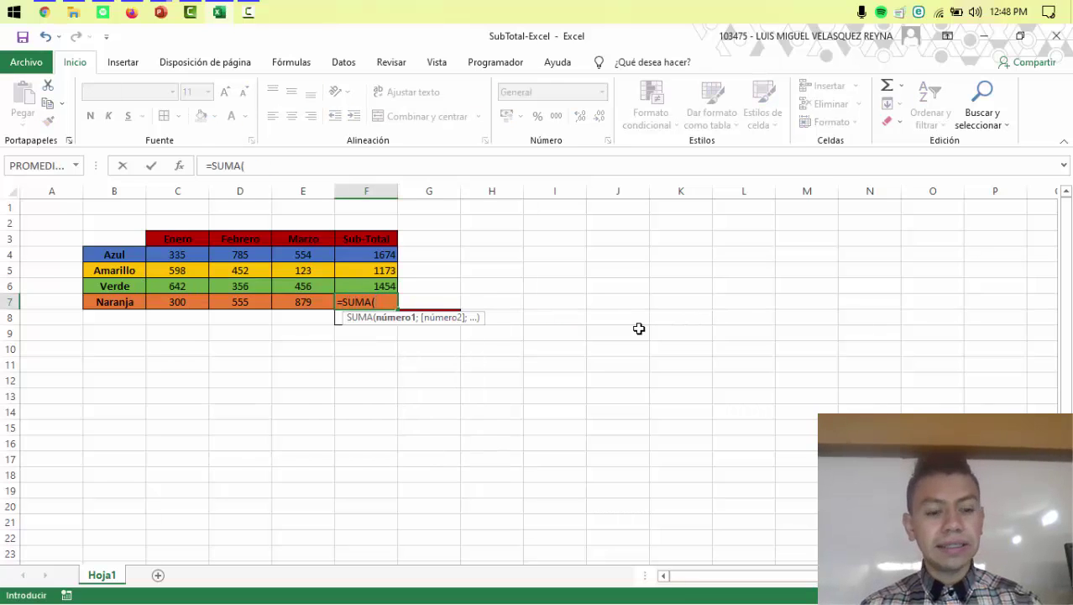
{"action": "type", "text": "C7"}
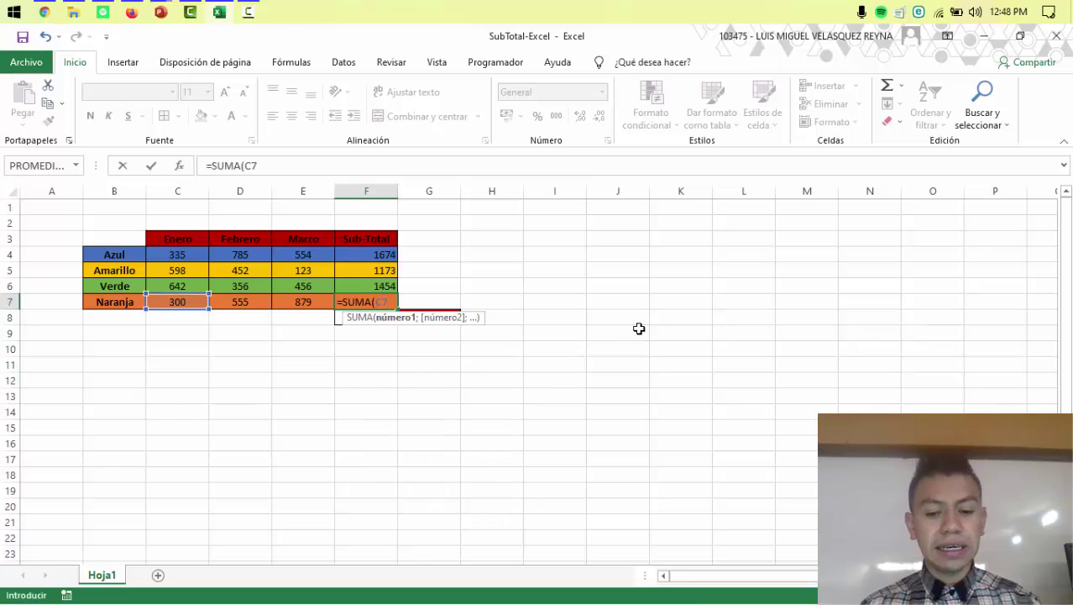
{"action": "type", "text": ":"}
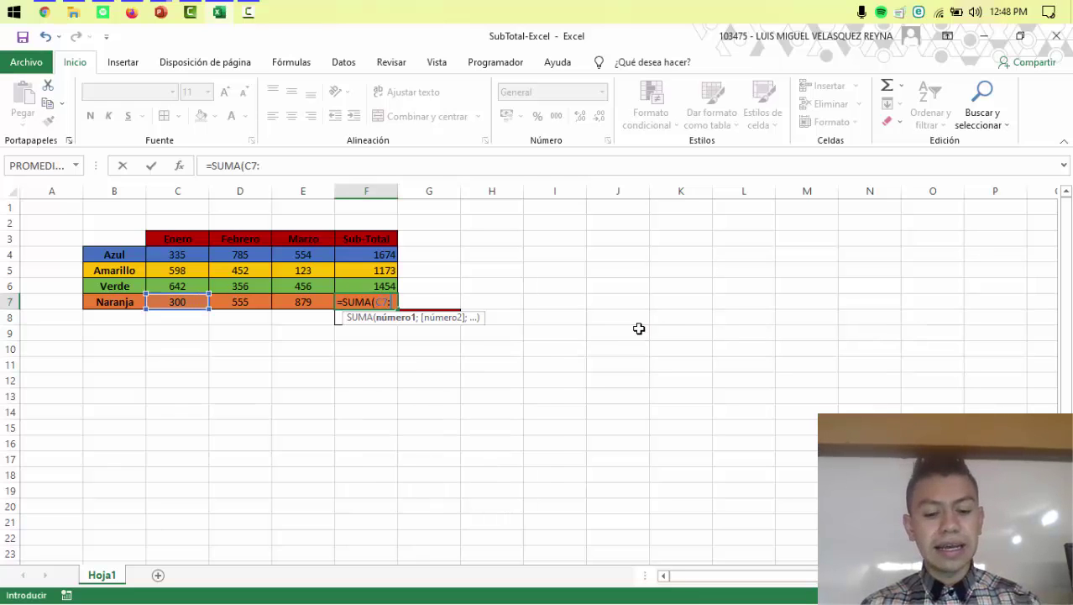
{"action": "type", "text": "E7)"}
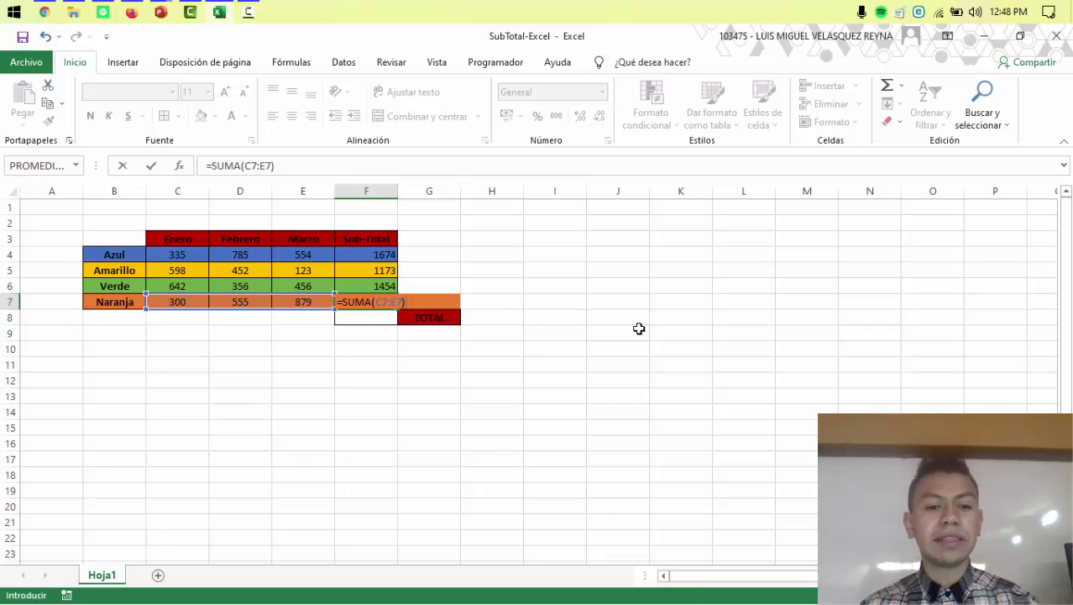
{"action": "key", "text": "Return"}
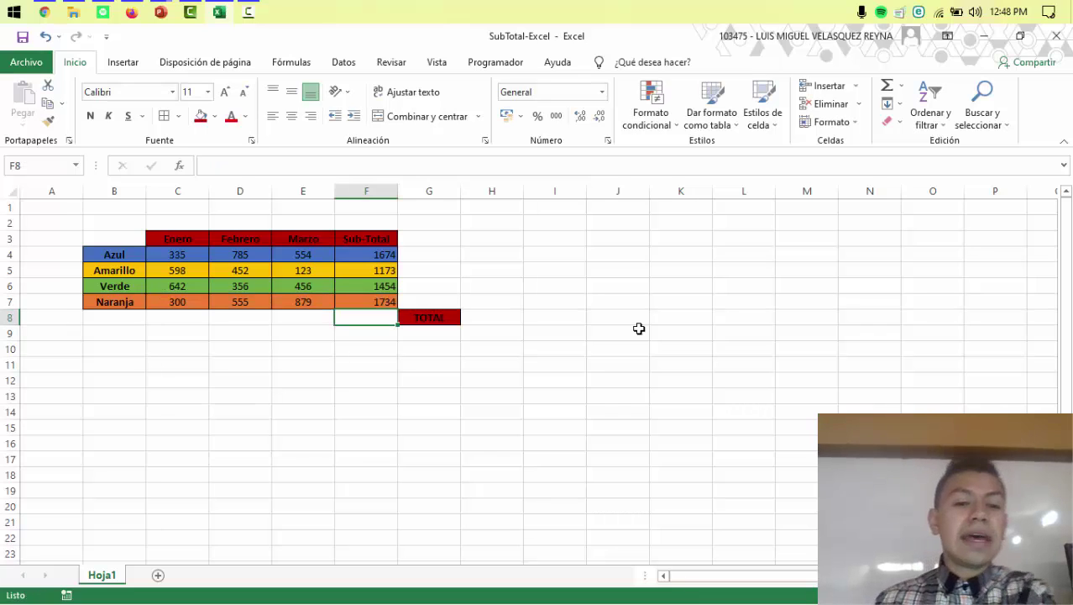
Review the monthly values of the Azul, Amarillo, Verde and Naranja rows against their subtotals in F4:F7
{"action": "left_click", "coordinate": [348, 253]}
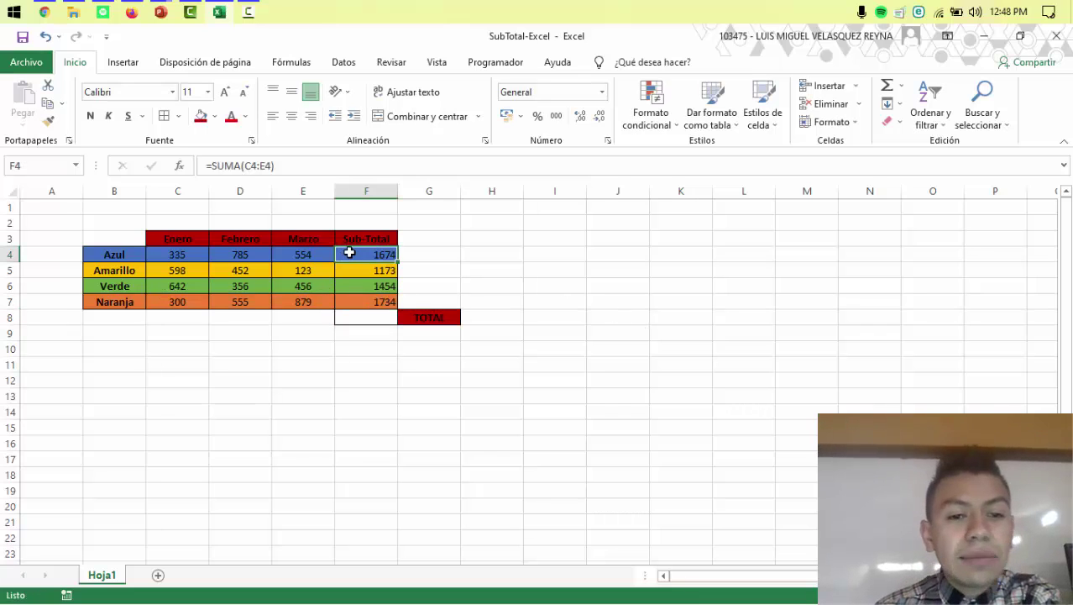
{"action": "left_click", "coordinate": [172, 252]}
{"action": "left_click", "coordinate": [288, 251]}
{"action": "left_click", "coordinate": [369, 252]}
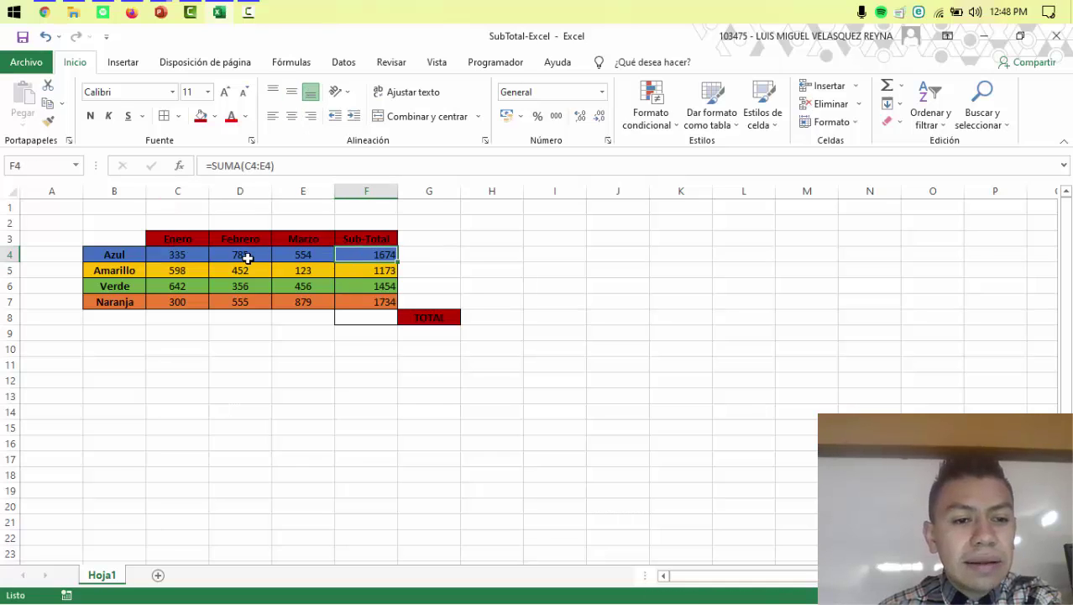
{"action": "left_click_drag", "start_coordinate": [155, 269], "coordinate": [315, 270]}
{"action": "left_click", "coordinate": [387, 269]}
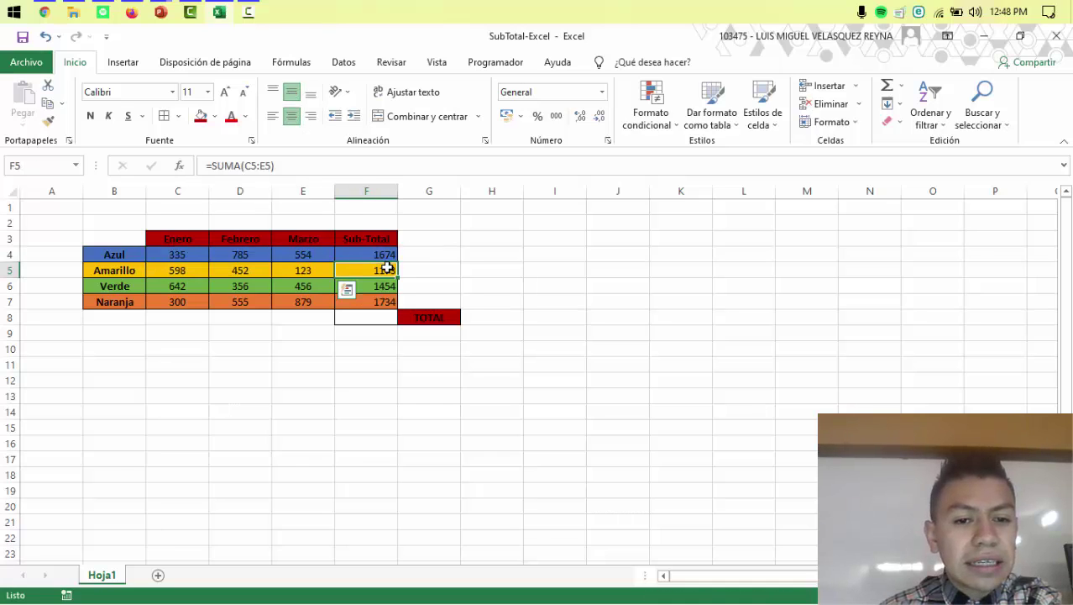
{"action": "left_click_drag", "start_coordinate": [158, 287], "coordinate": [323, 286]}
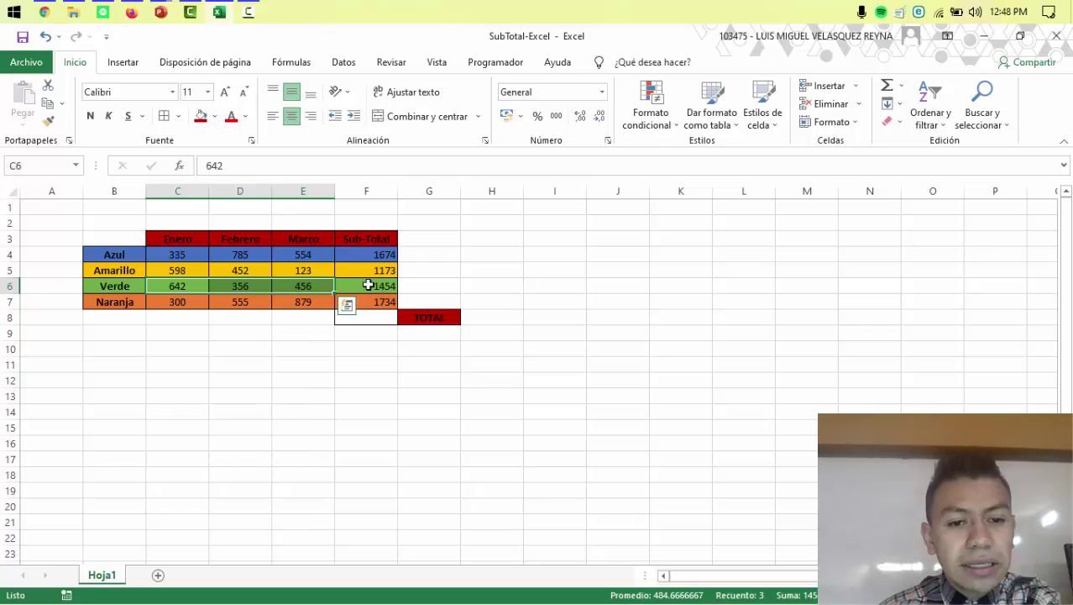
{"action": "left_click", "coordinate": [368, 286]}
{"action": "left_click", "coordinate": [175, 302]}
{"action": "double_click", "coordinate": [178, 302]}
{"action": "left_click_drag", "start_coordinate": [171, 303], "coordinate": [377, 302]}
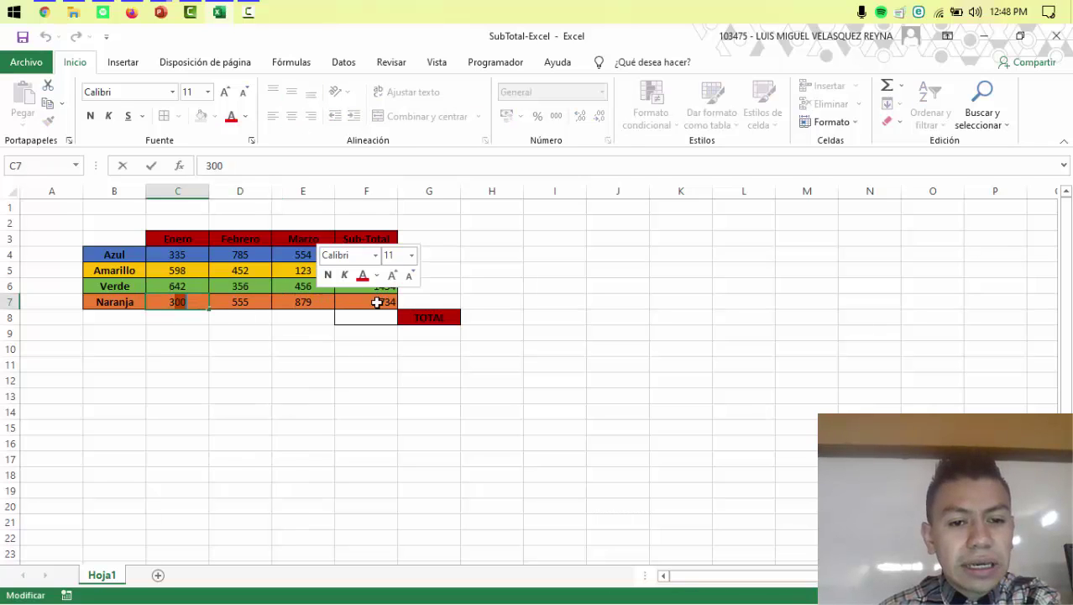
{"action": "left_click", "coordinate": [377, 302]}
{"action": "left_click_drag", "start_coordinate": [371, 254], "coordinate": [371, 270]}
{"action": "left_click_drag", "start_coordinate": [371, 247], "coordinate": [374, 294]}
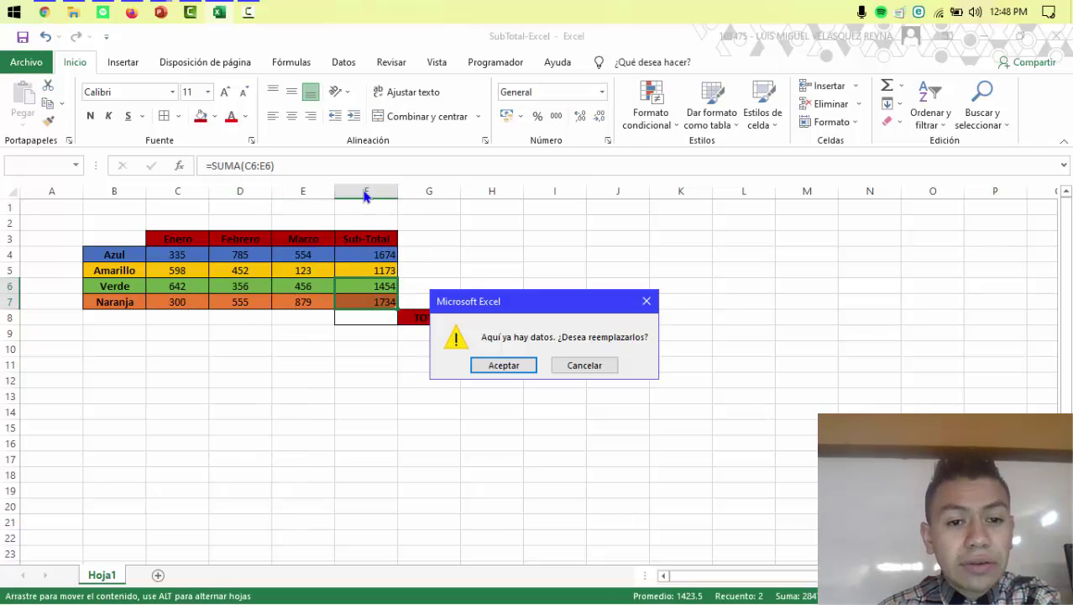
{"action": "key", "text": "Escape"}
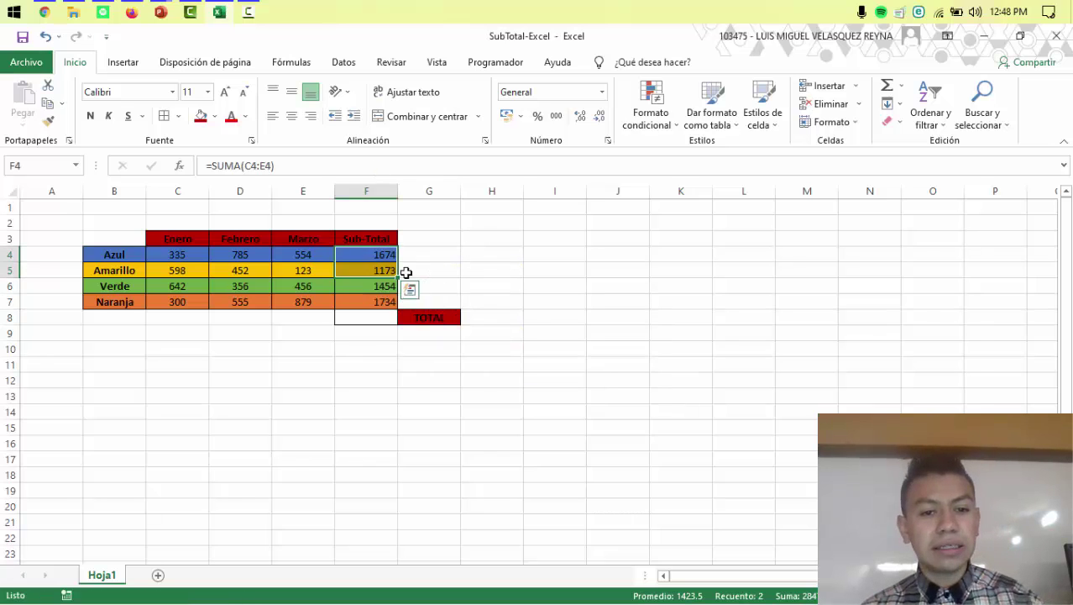
Centre the four subtotals in F4:F7 horizontally and vertically
{"action": "key", "text": "Up"}
{"action": "key", "text": "Down"}
{"action": "key", "text": "Down"}
{"action": "key", "text": "Down"}
{"action": "key", "text": "Down"}
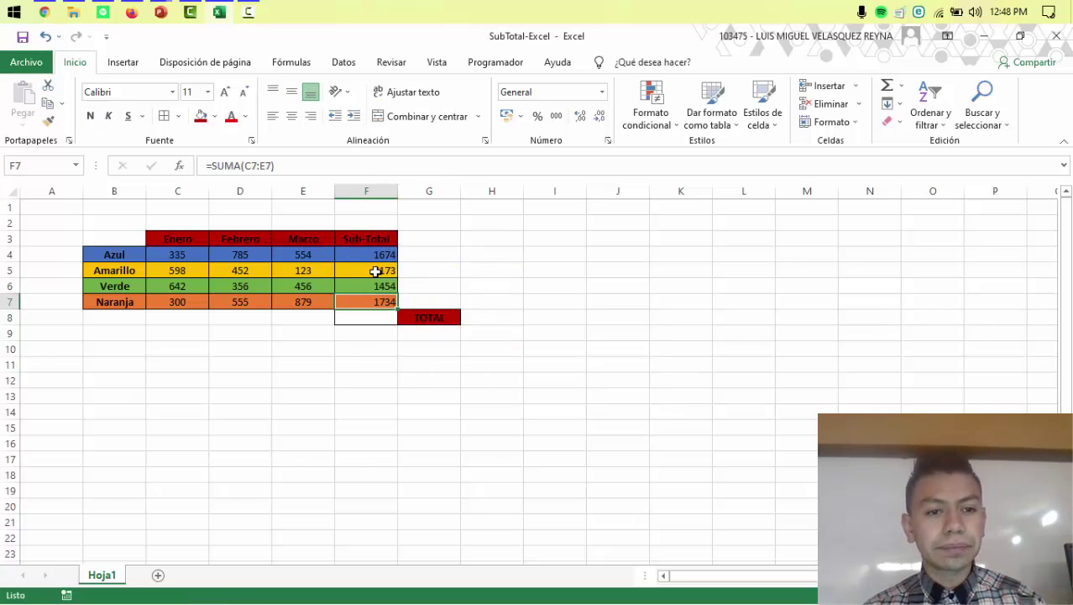
{"action": "key", "text": "Down"}
{"action": "key", "text": "Up"}
{"action": "key", "text": "Up"}
{"action": "key", "text": "Up"}
{"action": "key", "text": "Up"}
{"action": "key", "text": "shift+Down"}
{"action": "key", "text": "shift+Down"}
{"action": "key", "text": "shift+Down"}
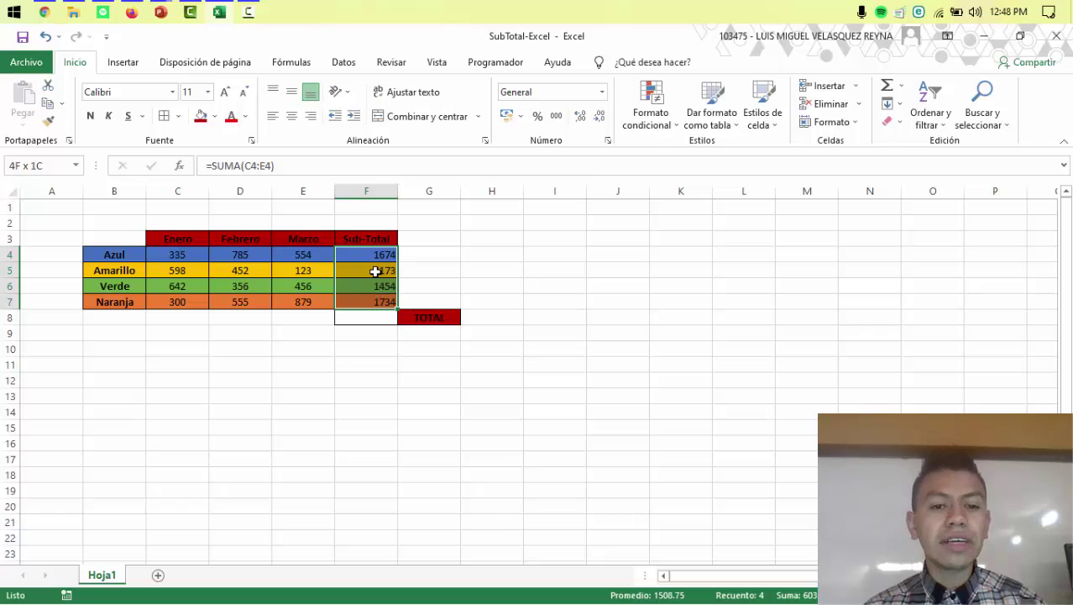
{"action": "left_click", "coordinate": [292, 116]}
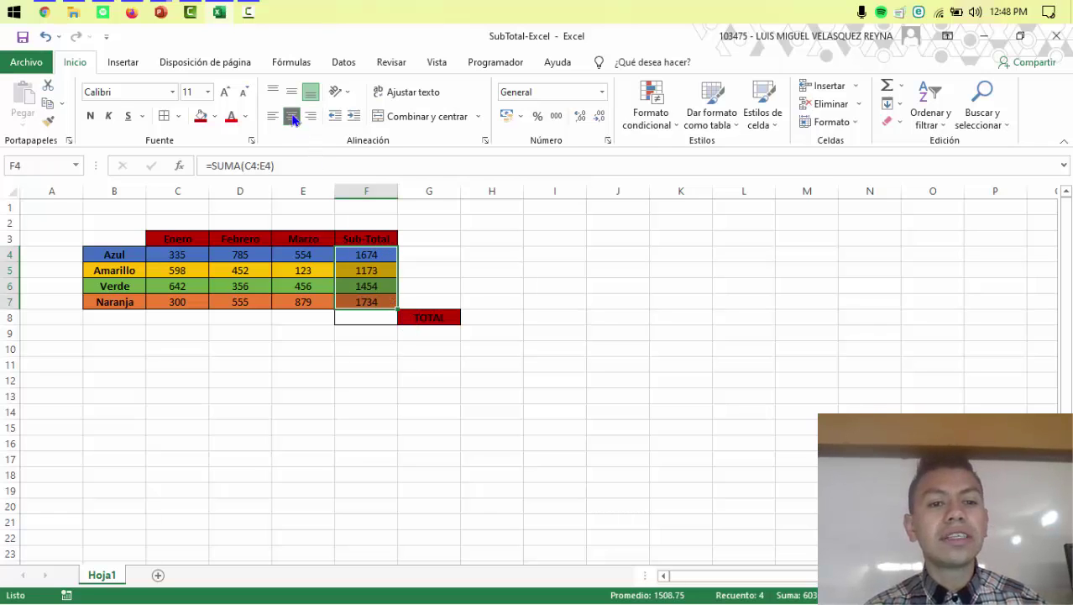
{"action": "left_click", "coordinate": [292, 91]}
{"action": "left_click", "coordinate": [449, 286]}
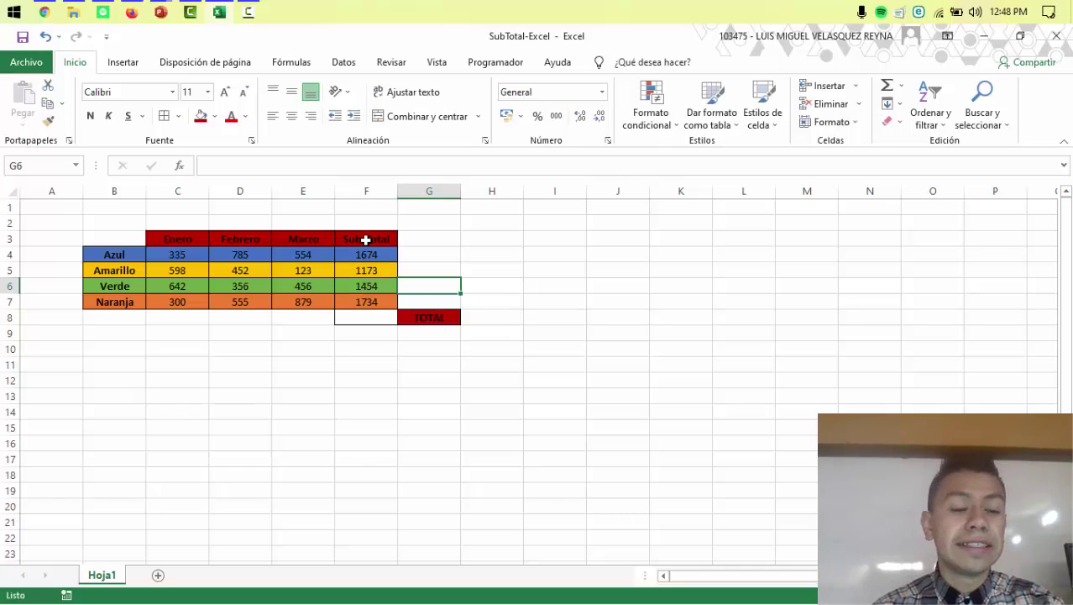
Review the TOTAL label, the empty total cell F8 and the four subtotals in F4:F7 that feed it
{"action": "left_click", "coordinate": [431, 316]}
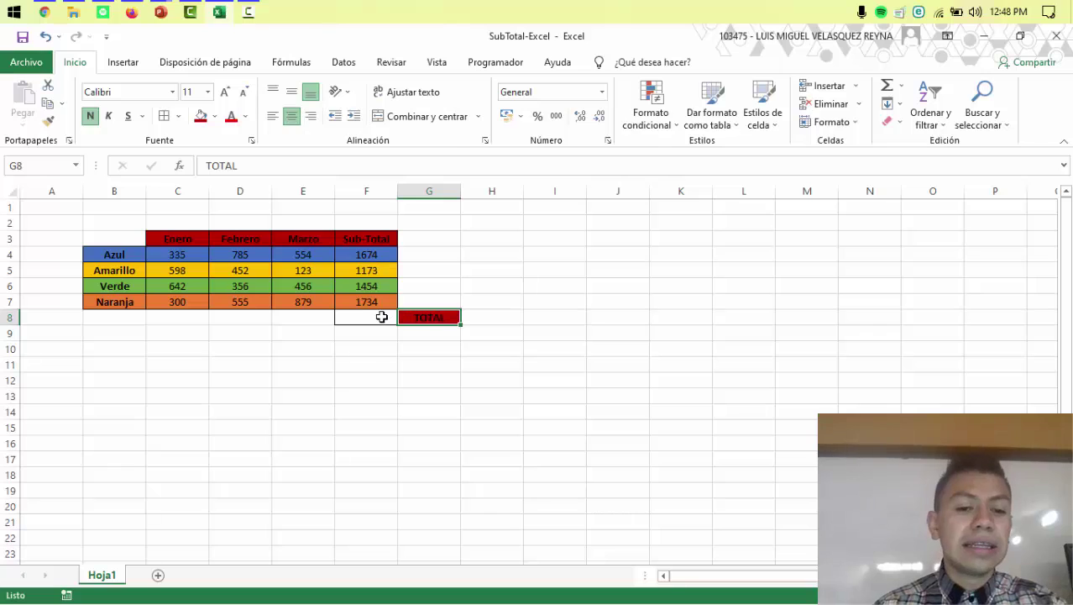
{"action": "left_click", "coordinate": [378, 317]}
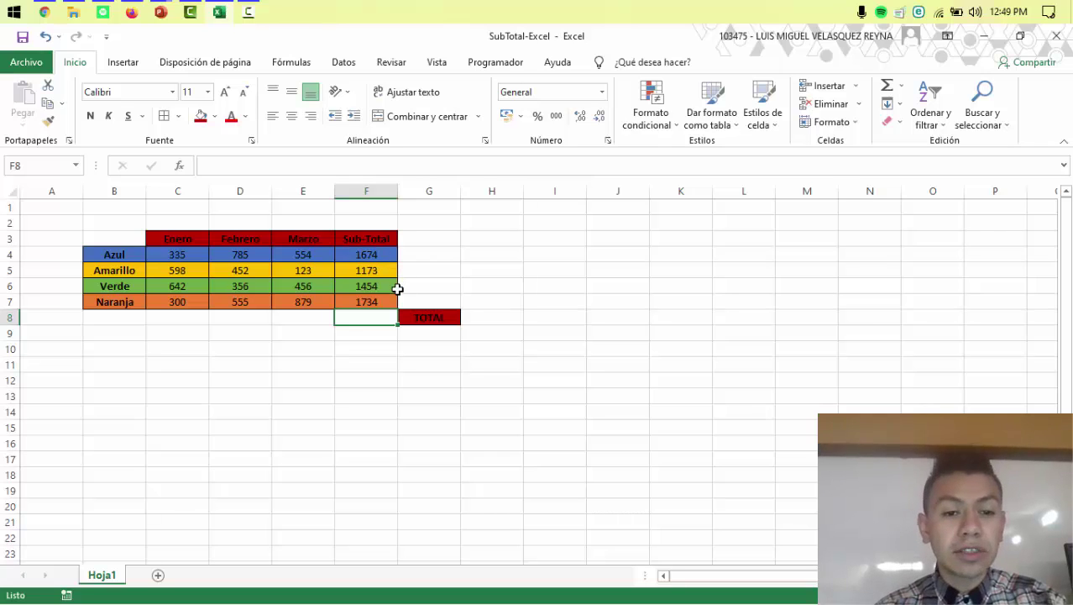
{"action": "left_click", "coordinate": [368, 253]}
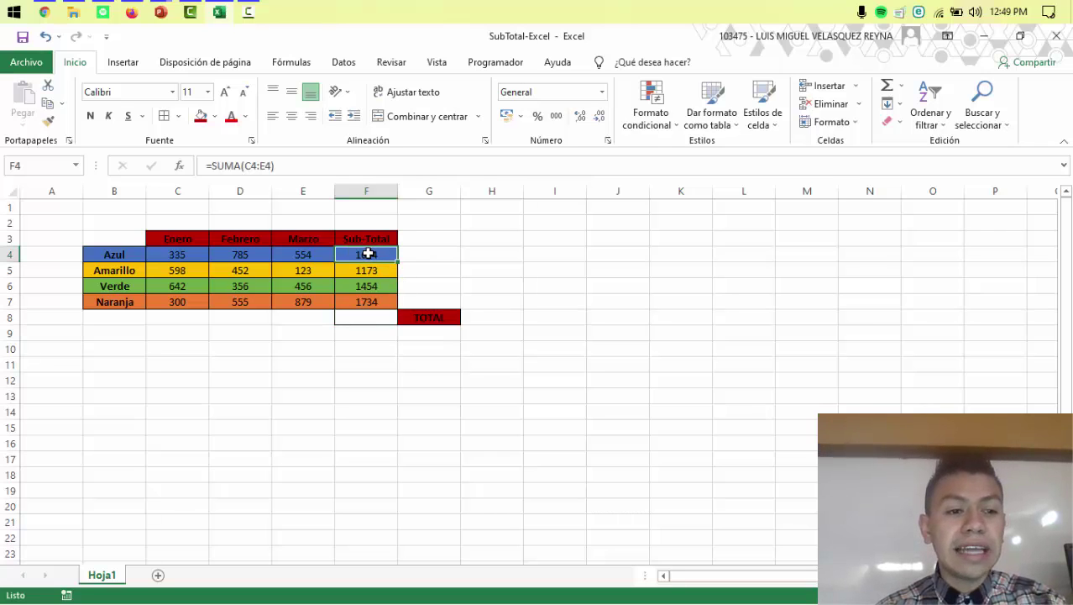
{"action": "left_click", "coordinate": [368, 271]}
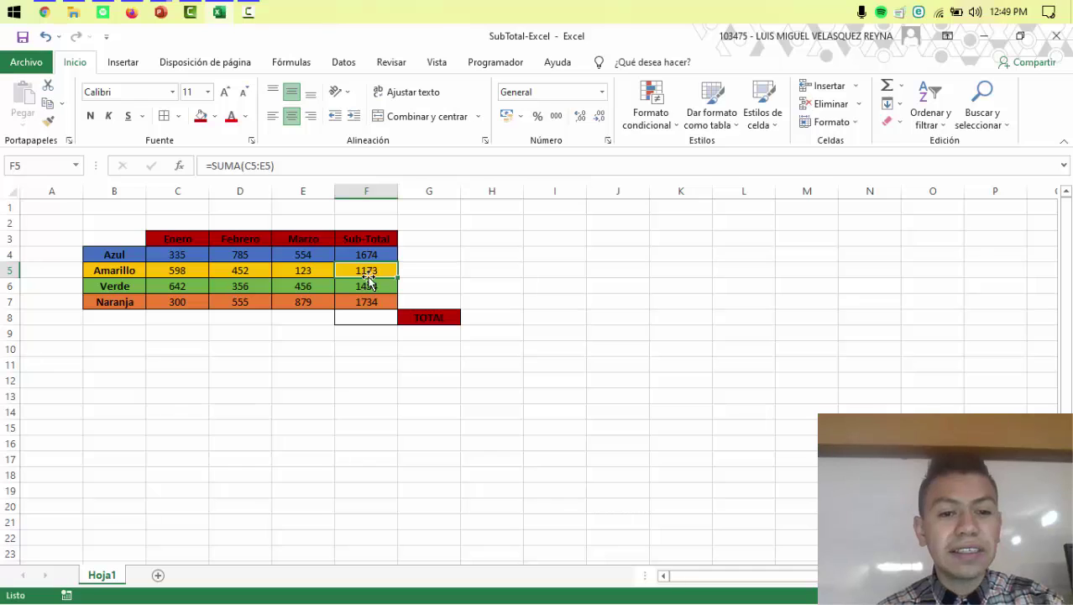
{"action": "left_click", "coordinate": [367, 287]}
{"action": "left_click", "coordinate": [372, 302]}
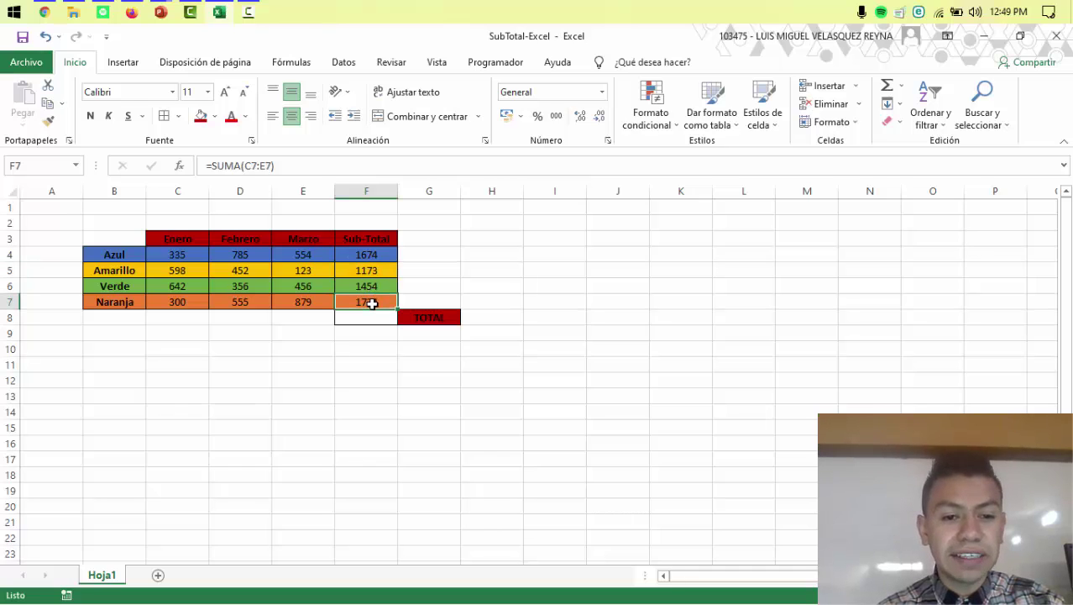
Calculate the overall total in F8 with the formula =SUMA(F4:F7)
{"action": "left_click", "coordinate": [370, 316]}
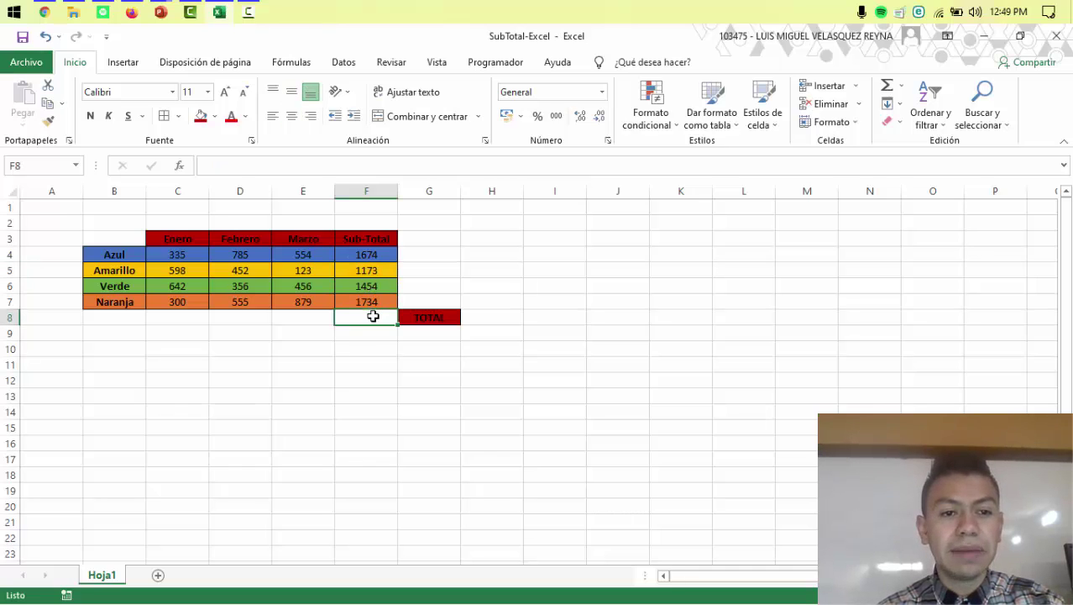
{"action": "left_click", "coordinate": [367, 159]}
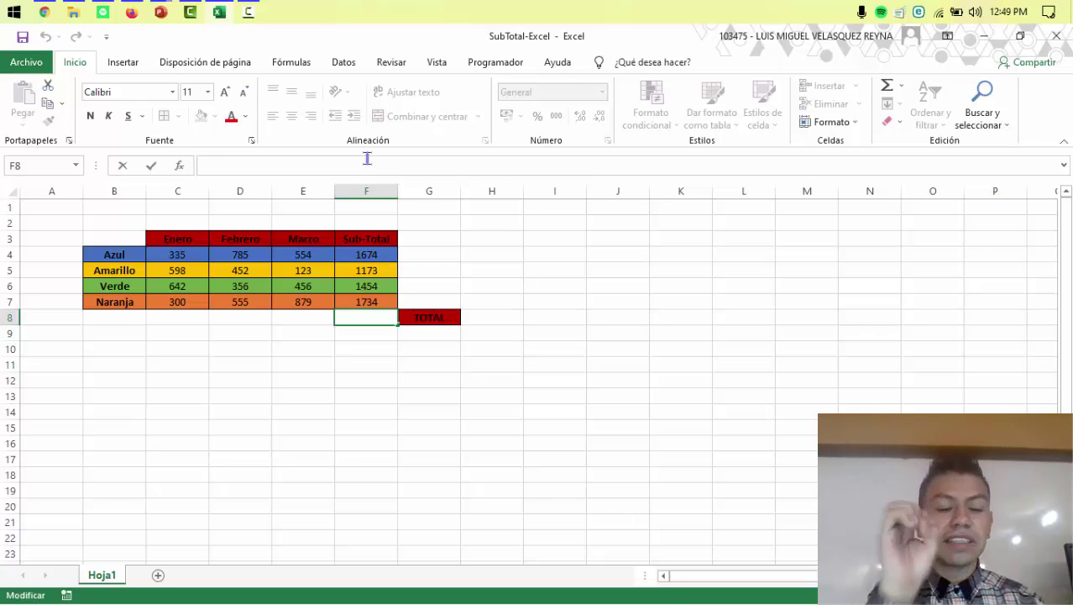
{"action": "type", "text": "="}
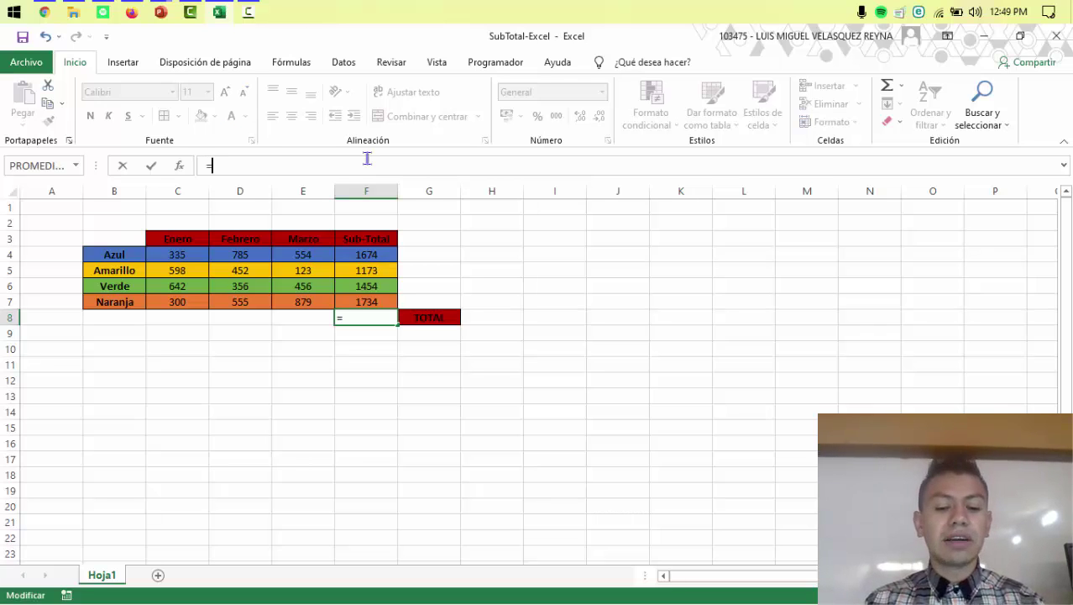
{"action": "type", "text": "SUMA"}
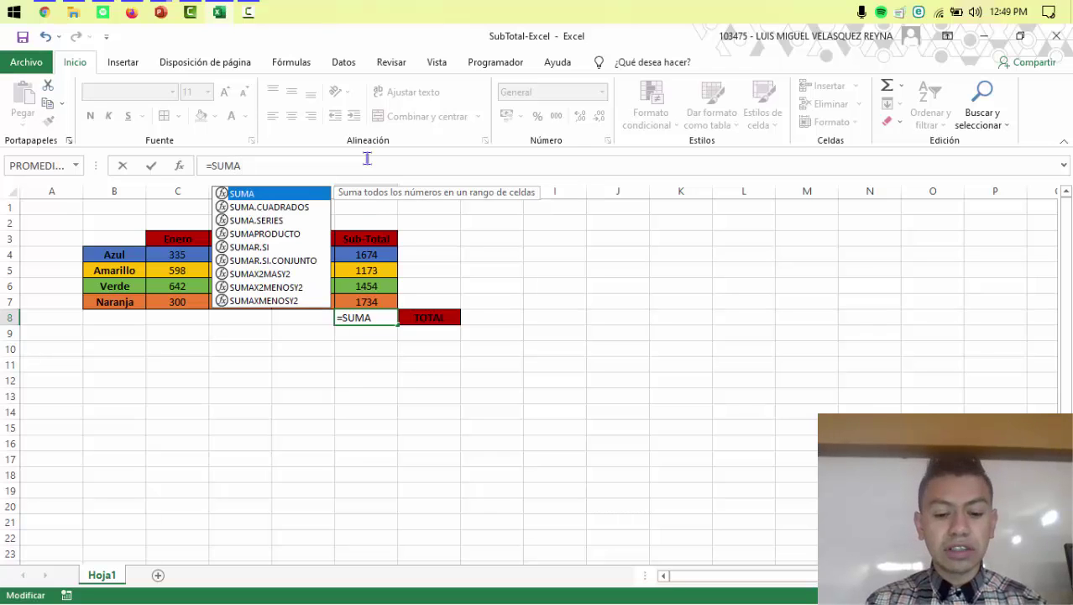
{"action": "type", "text": "(F"}
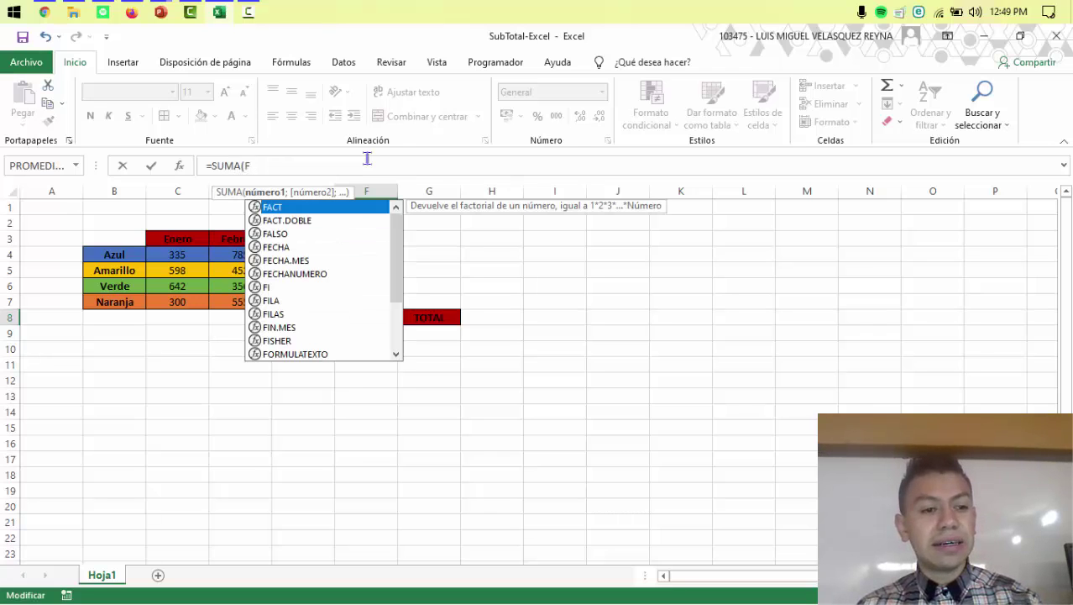
{"action": "type", "text": "4"}
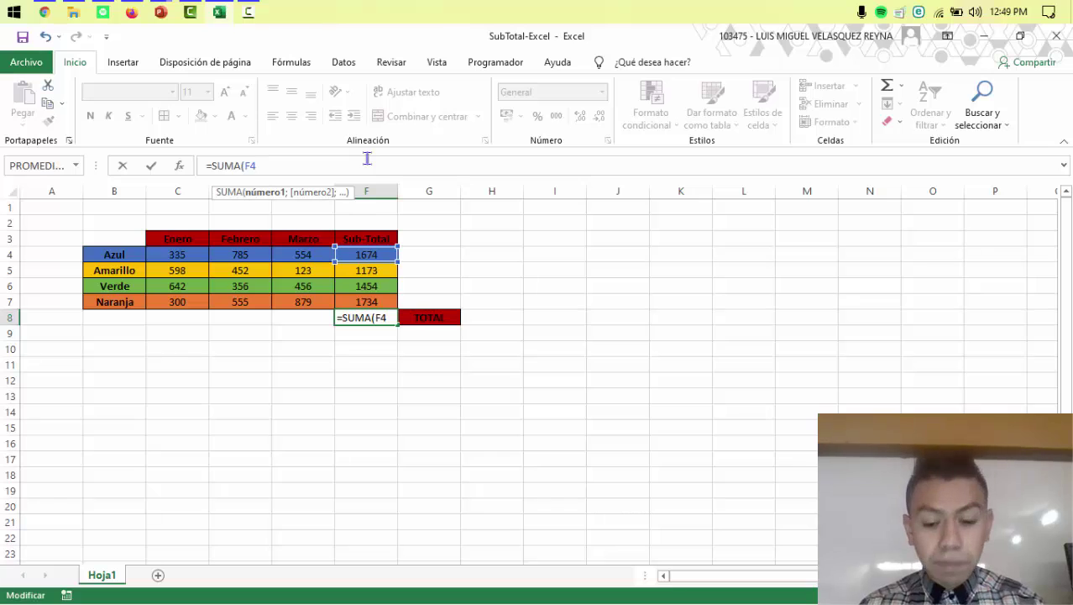
{"action": "type", "text": ":"}
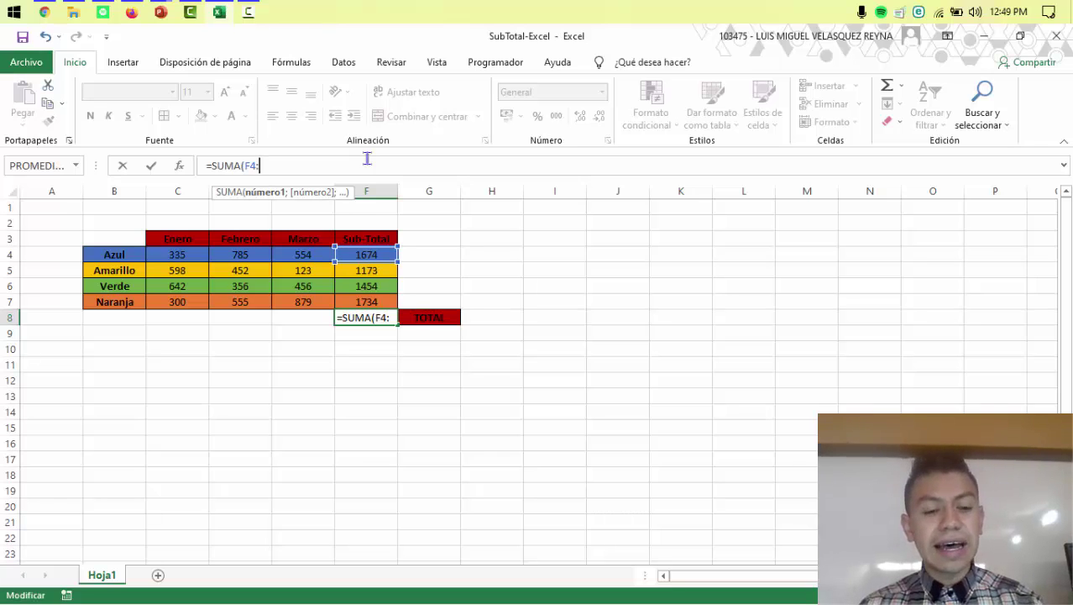
{"action": "type", "text": "F"}
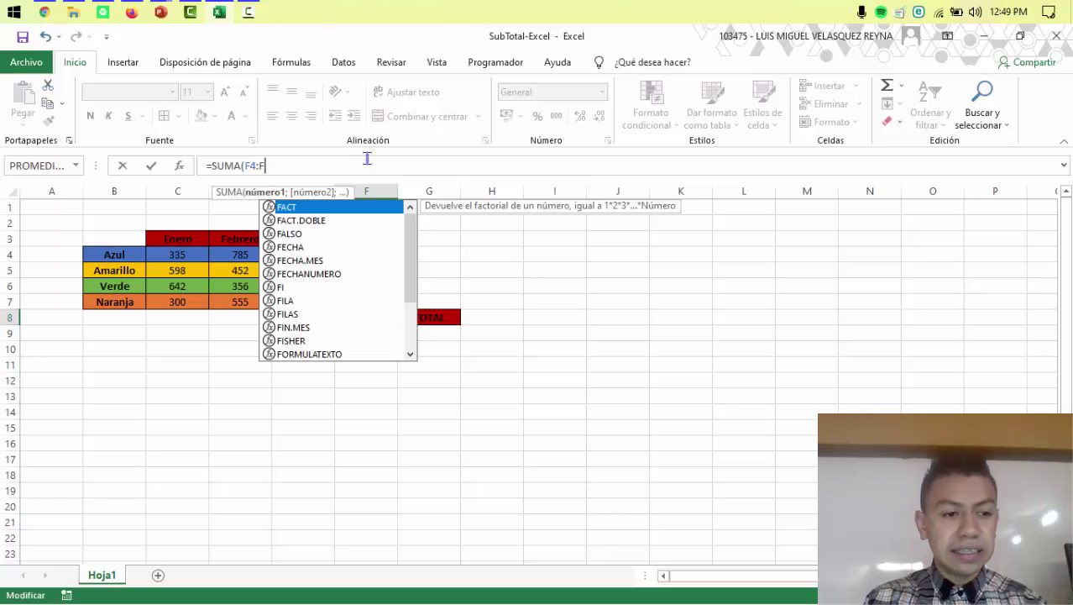
{"action": "type", "text": "7)"}
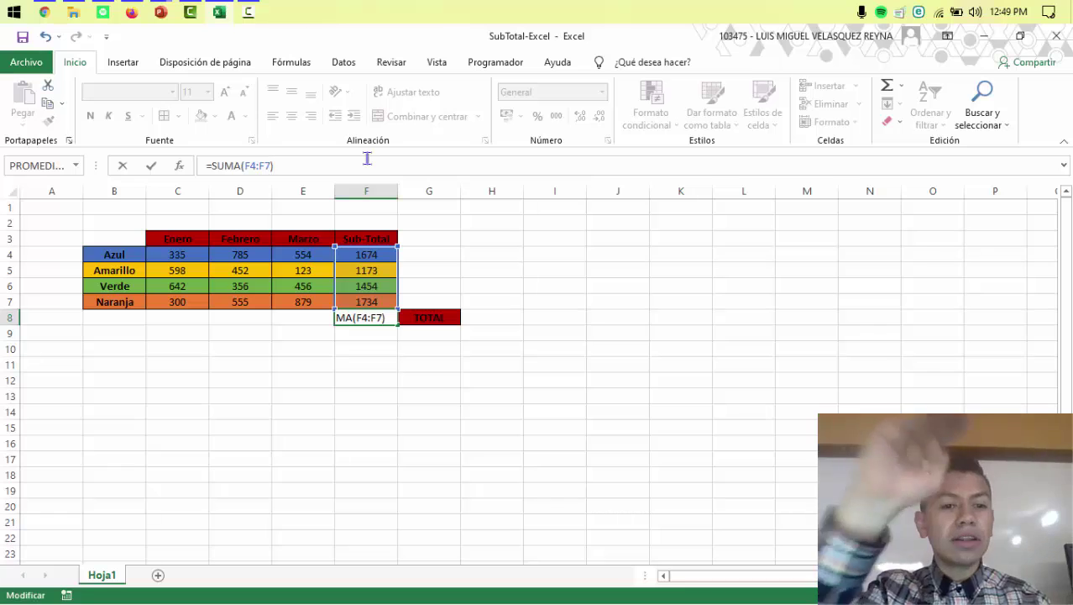
{"action": "key", "text": "Return"}
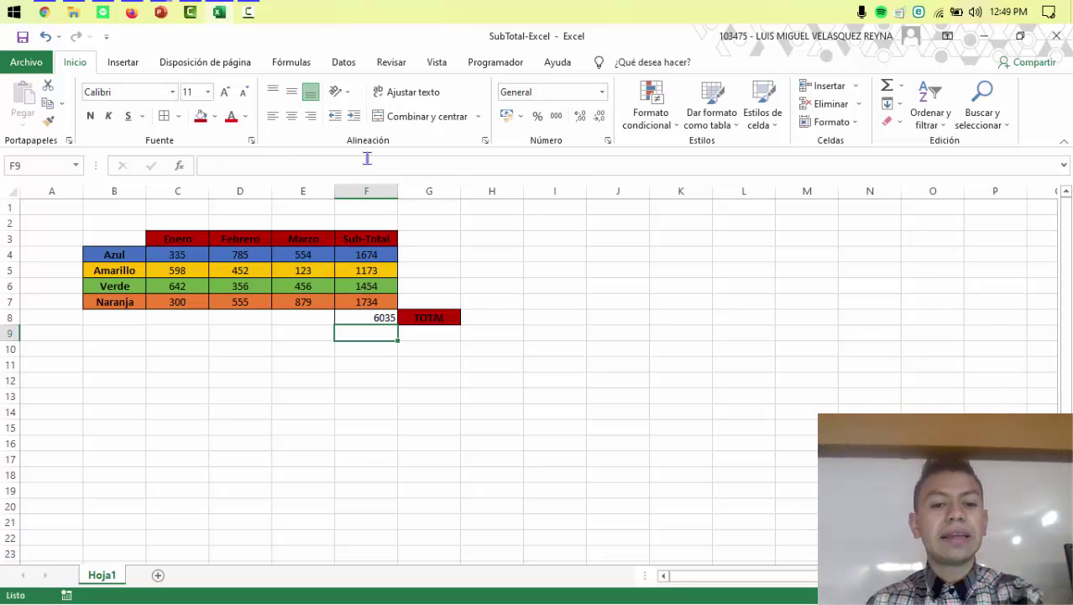
Centre the overall total in F8 horizontally and vertically and make it bold
{"action": "key", "text": "Up"}
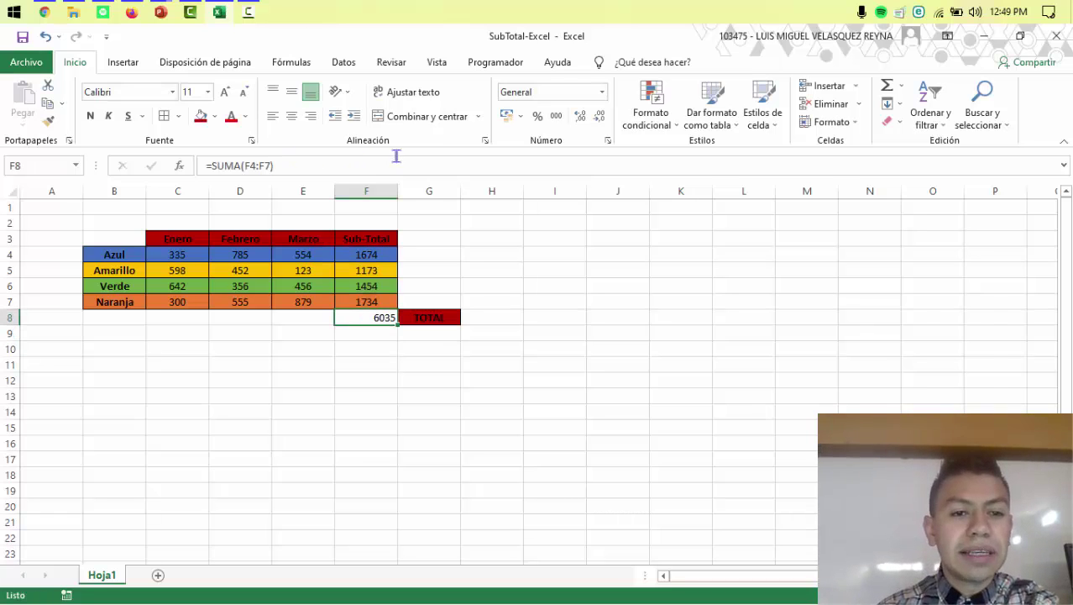
{"action": "left_click", "coordinate": [292, 116]}
{"action": "left_click", "coordinate": [291, 92]}
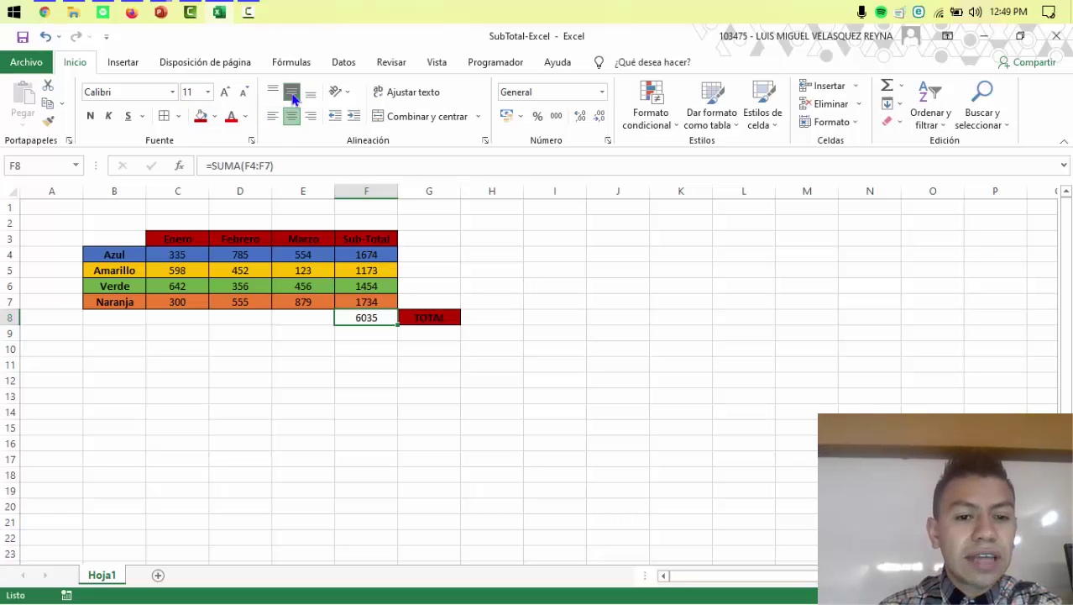
{"action": "left_click", "coordinate": [90, 116]}
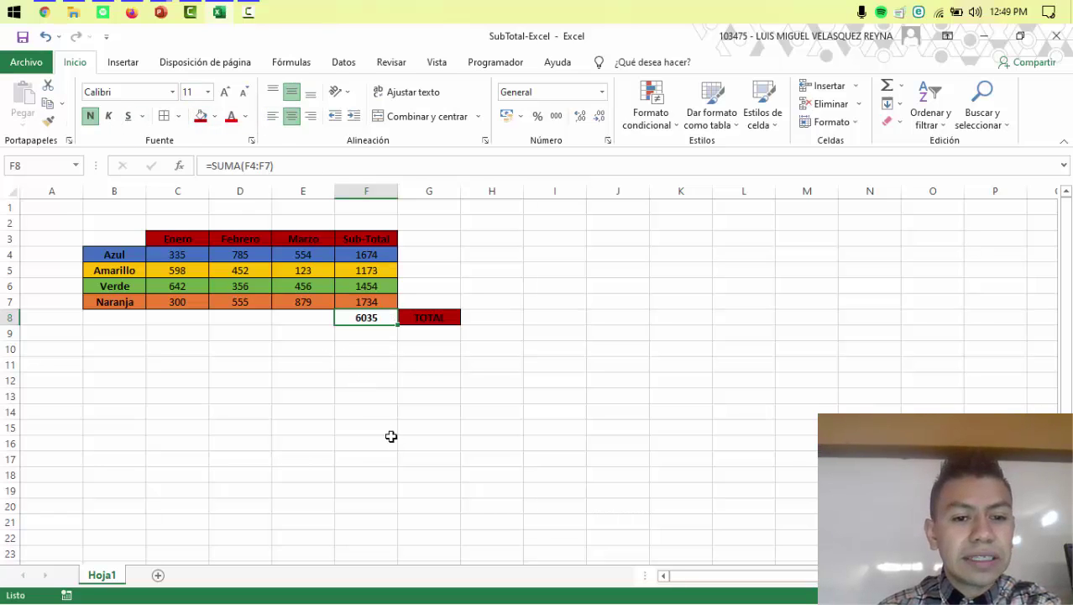
Save the workbook with the finished subtotals and overall total
{"action": "left_click", "coordinate": [400, 365]}
{"action": "left_click", "coordinate": [362, 254]}
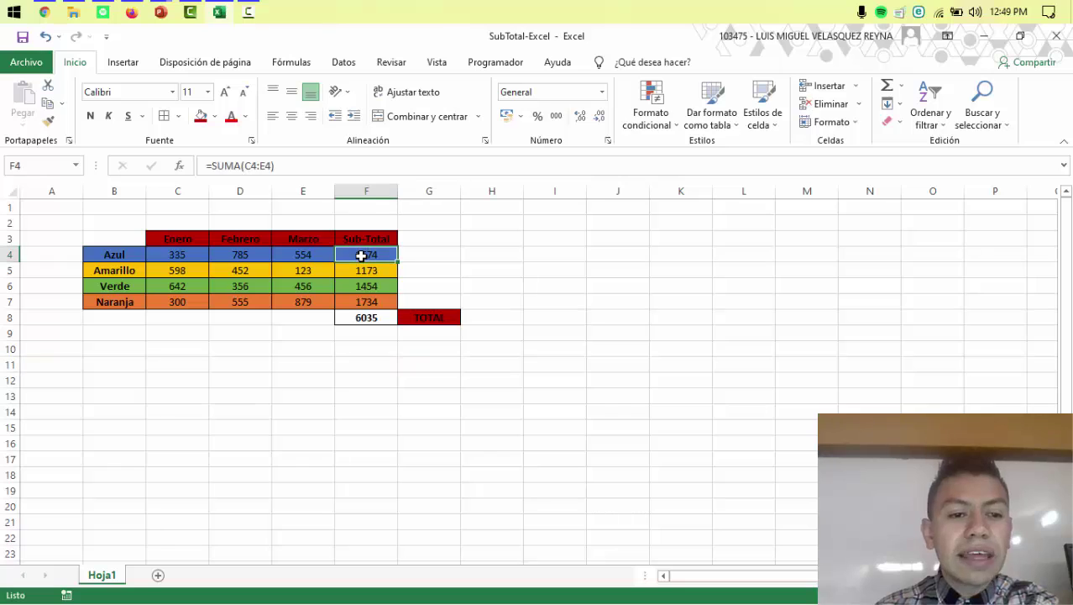
{"action": "left_click", "coordinate": [23, 37]}
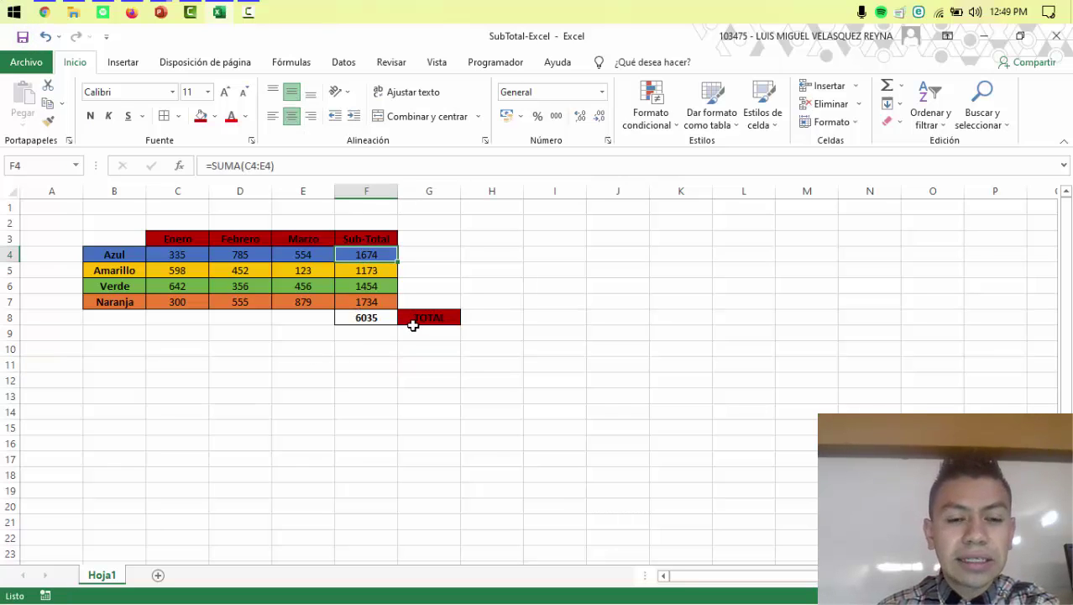
Review the subtotals in F4:F7, the total in F8, and the month and Sub-Total headings of the table
{"action": "left_click_drag", "start_coordinate": [177, 254], "coordinate": [384, 298]}
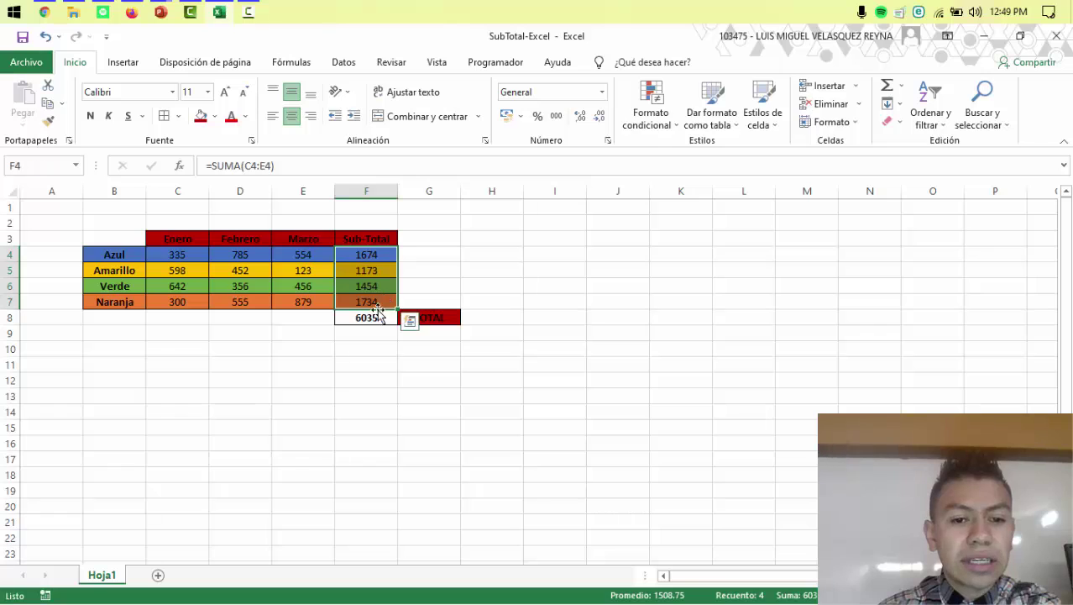
{"action": "left_click", "coordinate": [370, 319]}
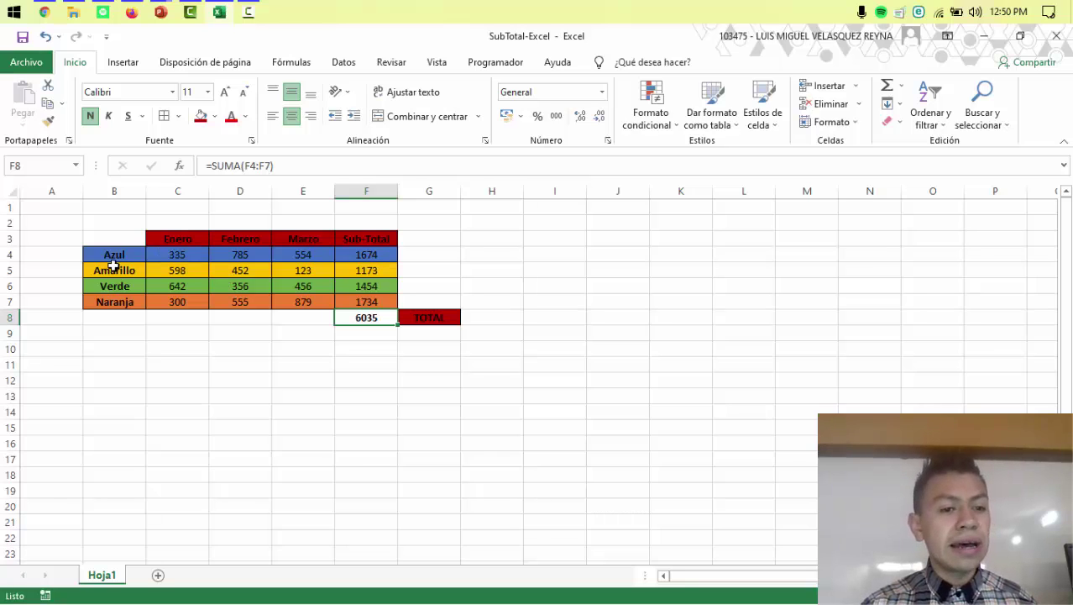
{"action": "left_click", "coordinate": [110, 258]}
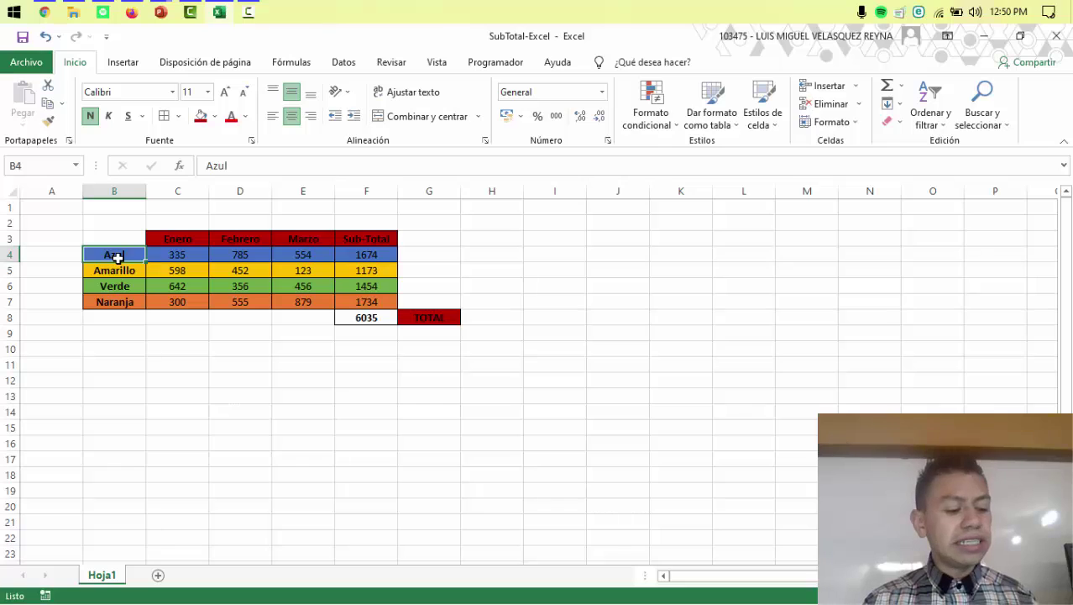
{"action": "left_click", "coordinate": [180, 239]}
{"action": "left_click", "coordinate": [227, 238]}
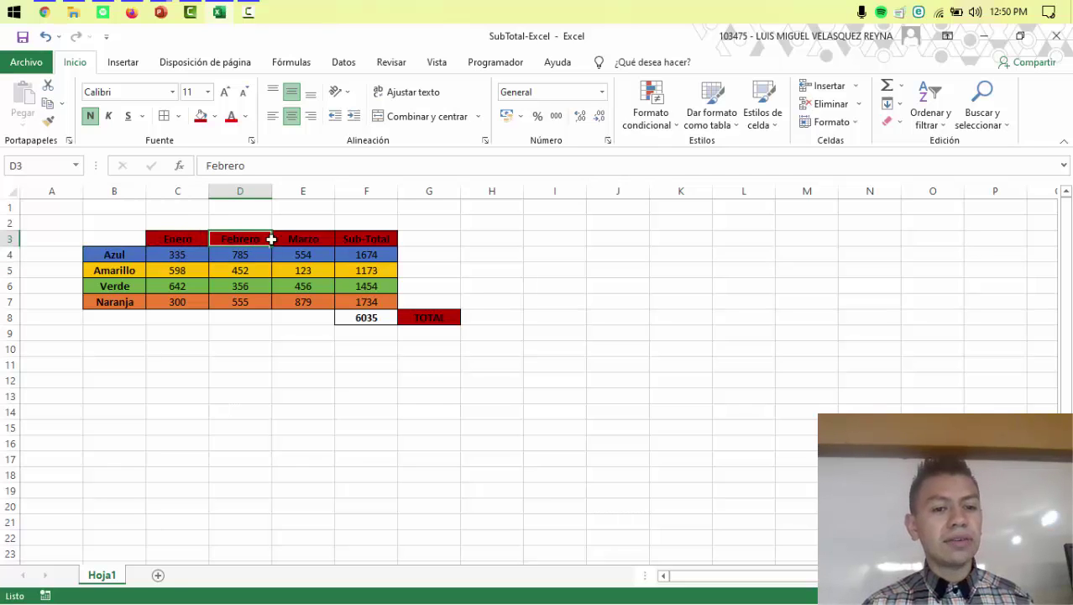
{"action": "left_click", "coordinate": [304, 241]}
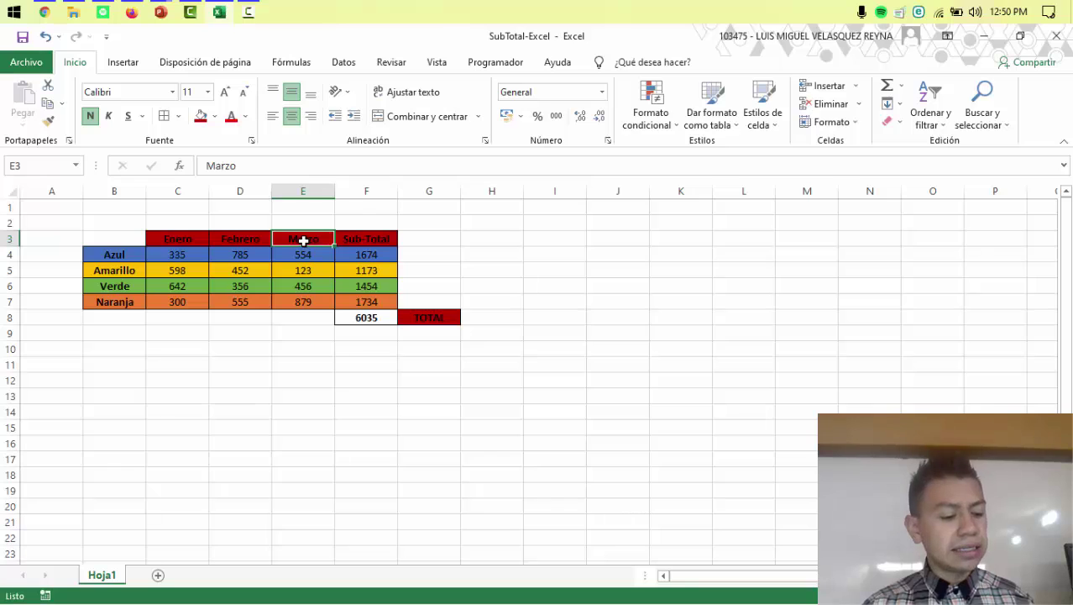
{"action": "left_click", "coordinate": [358, 240]}
{"action": "left_click", "coordinate": [438, 327]}
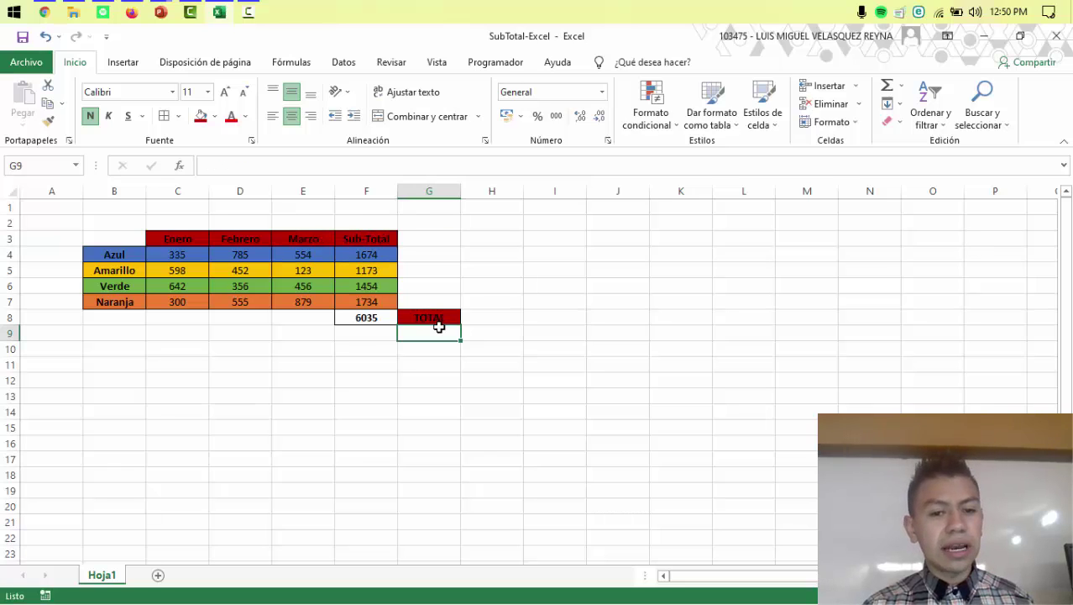
Examine the monthly values in the Azul row with its subtotal formula, and those in the Amarillo row
{"action": "left_click", "coordinate": [122, 253]}
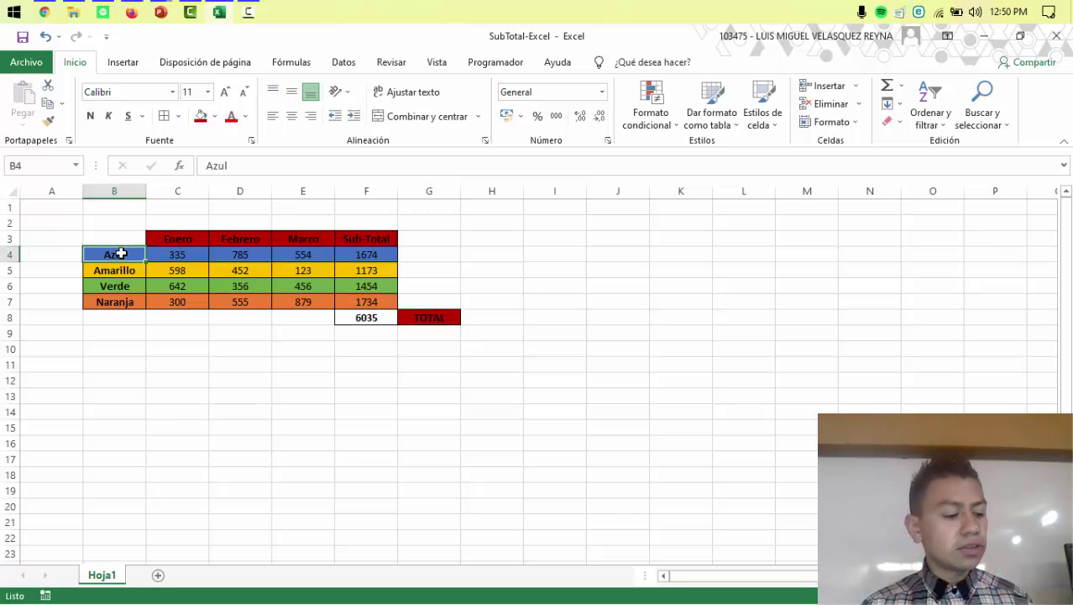
{"action": "left_click", "coordinate": [173, 253]}
{"action": "key", "text": "Right"}
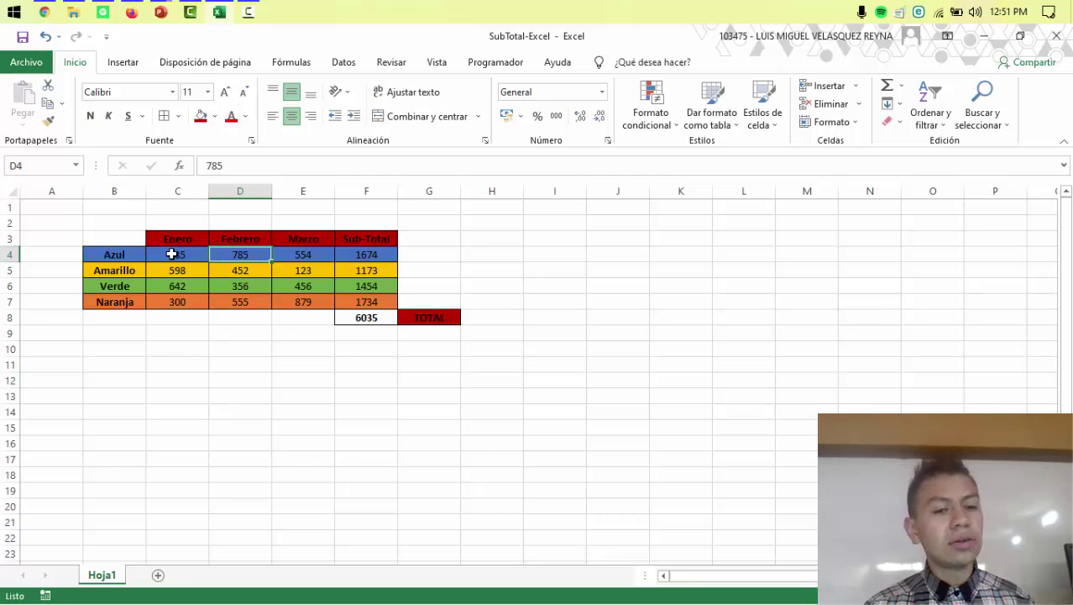
{"action": "key", "text": "Right"}
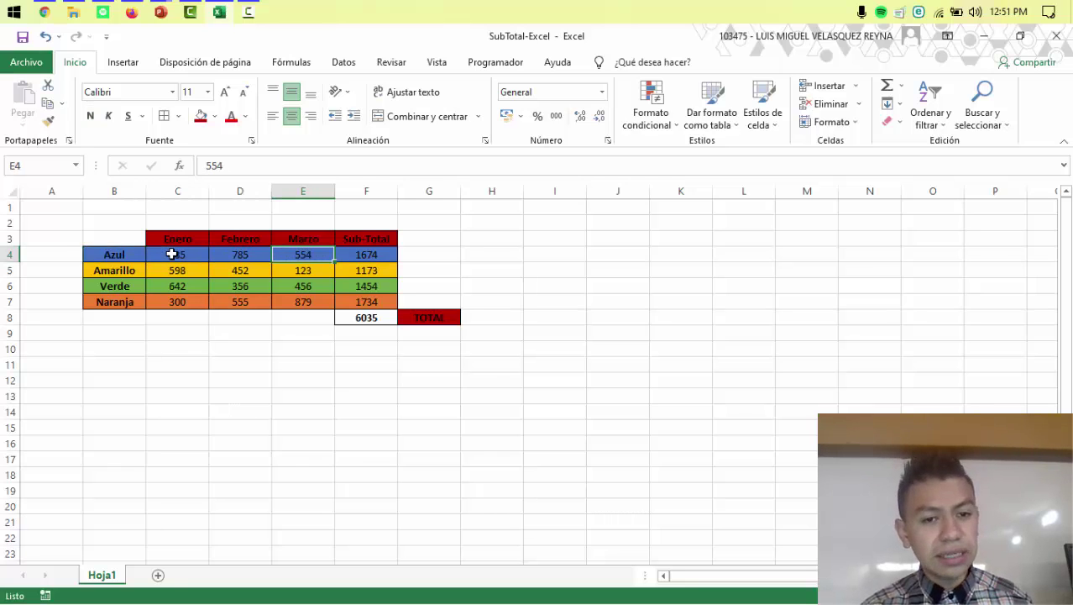
{"action": "key", "text": "Right"}
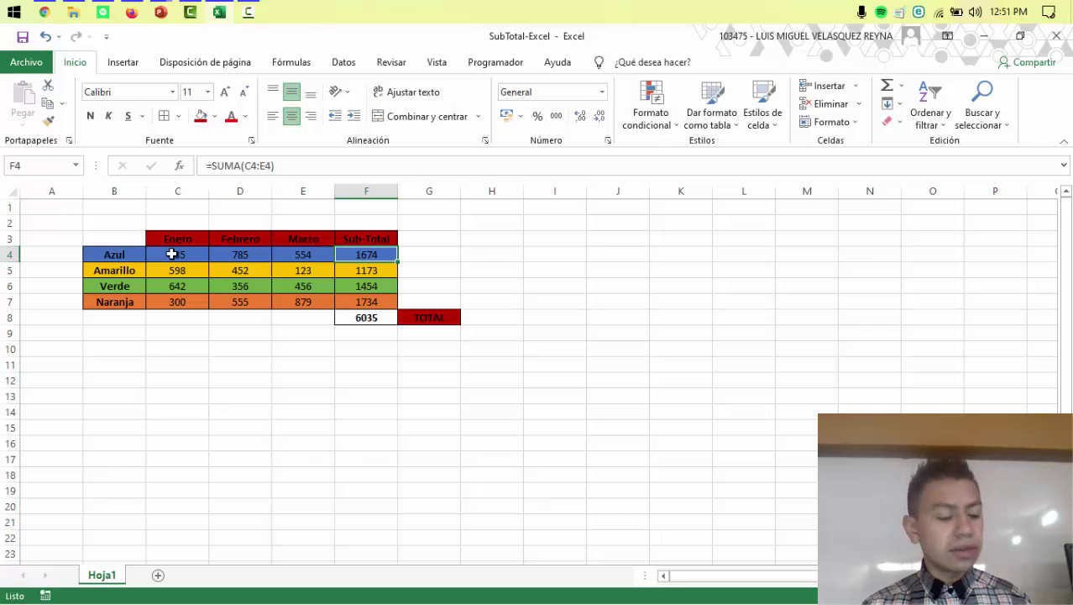
{"action": "left_click", "coordinate": [115, 275]}
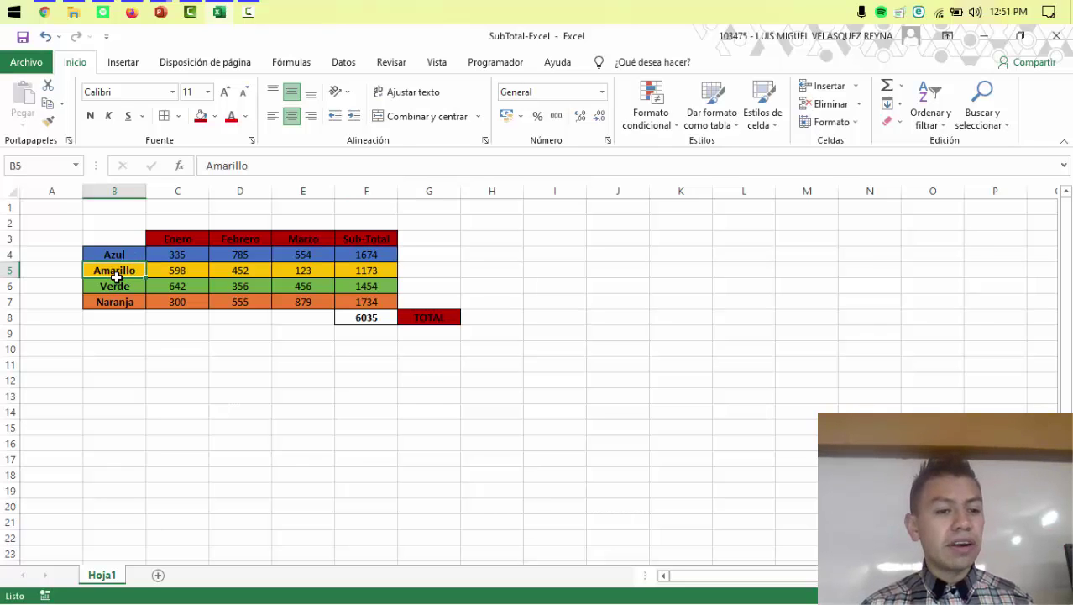
{"action": "left_click", "coordinate": [164, 274]}
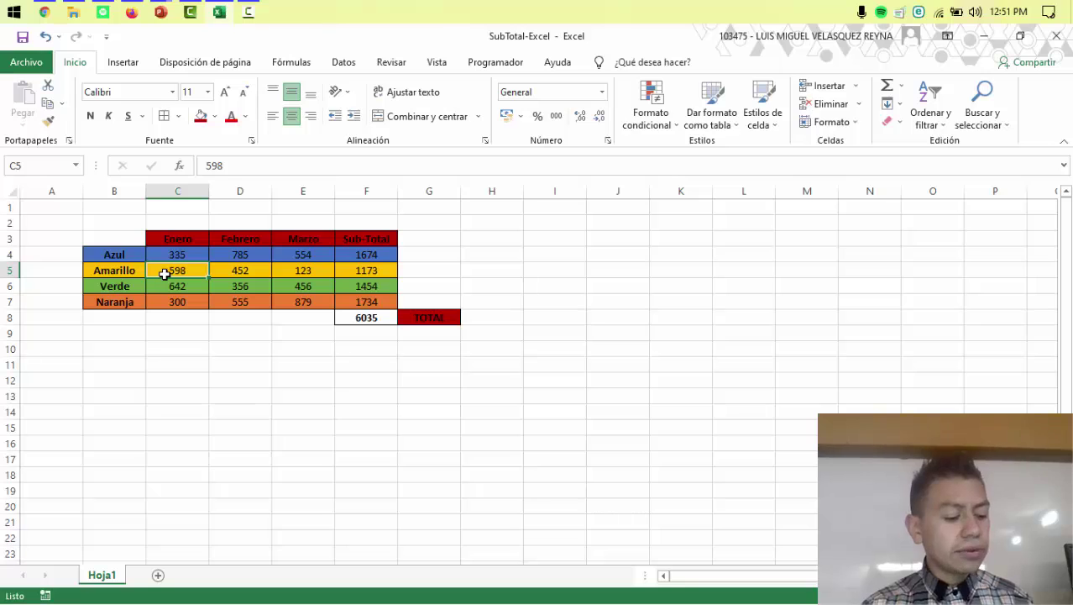
{"action": "key", "text": "Right"}
{"action": "key", "text": "Right"}
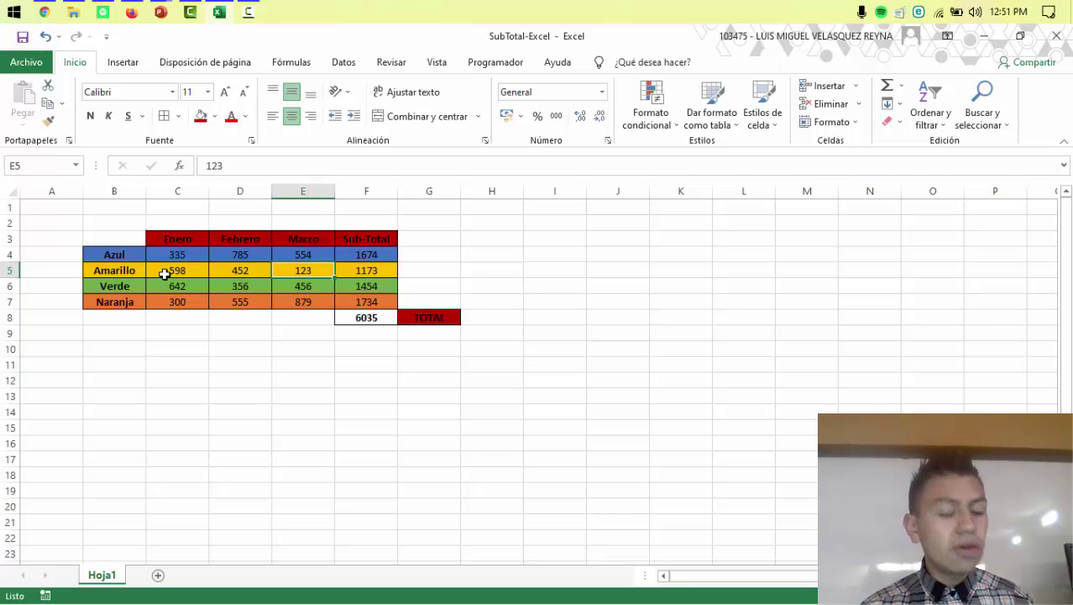
Examine the monthly values in the Verde and Naranja rows, ending at Naranja's subtotal formula in F7
{"action": "left_click", "coordinate": [123, 286]}
{"action": "key", "text": "Right"}
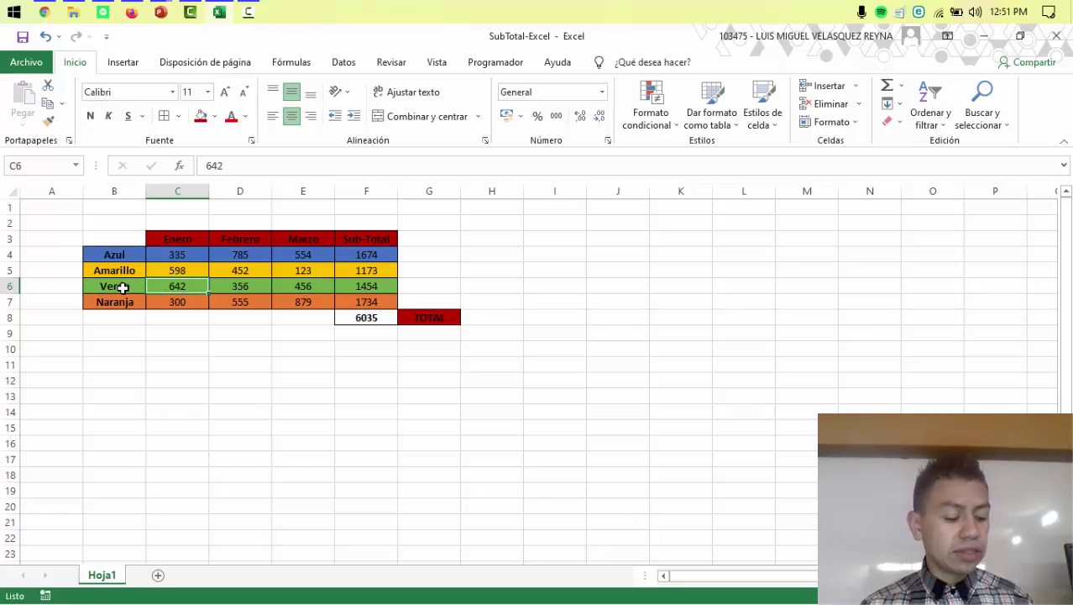
{"action": "key", "text": "Right"}
{"action": "key", "text": "Right"}
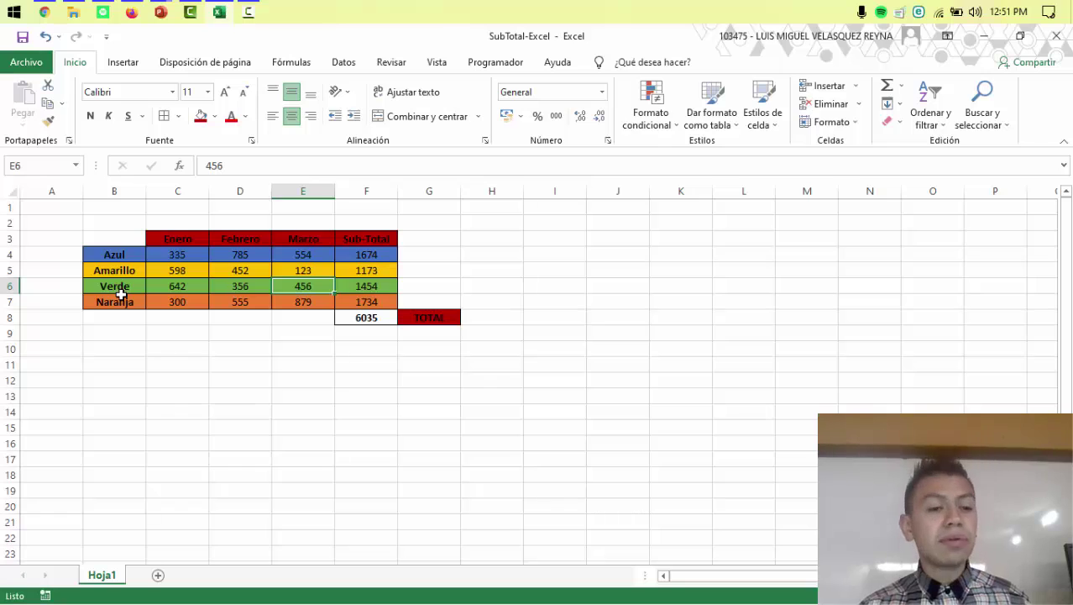
{"action": "left_click", "coordinate": [121, 304]}
{"action": "key", "text": "Right"}
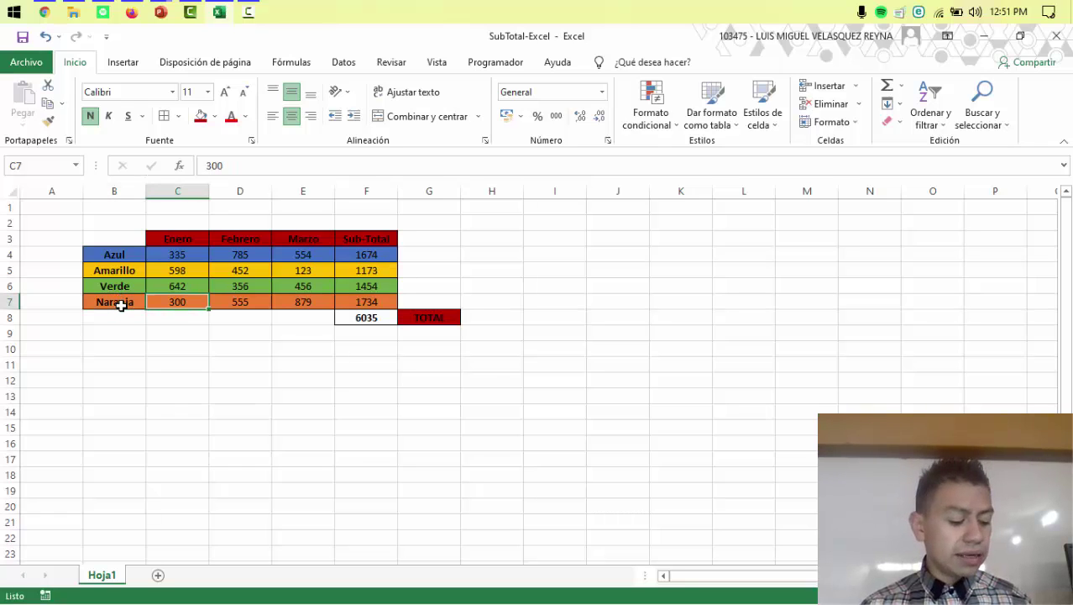
{"action": "key", "text": "Right"}
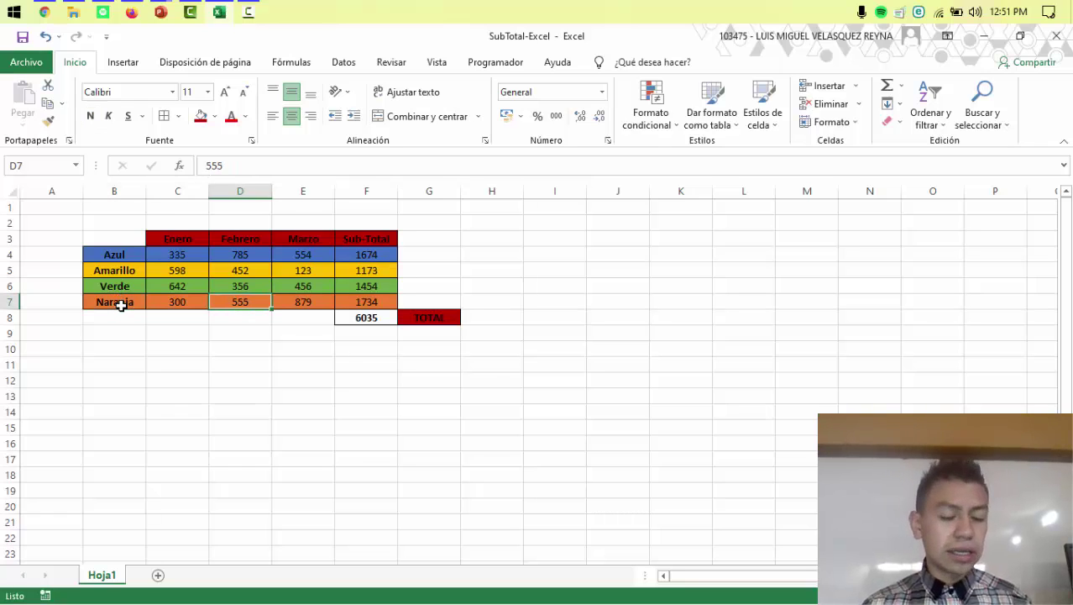
{"action": "key", "text": "Right"}
{"action": "key", "text": "Right"}
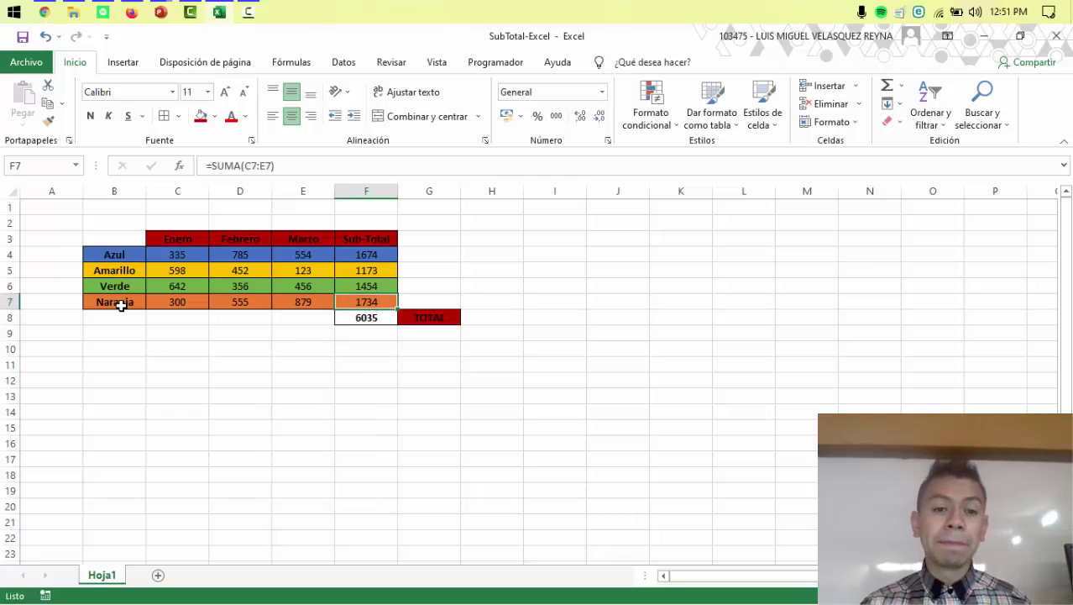
Check the overall total formula in F8, its TOTAL label and the subtotals above it in column F
{"action": "left_click", "coordinate": [367, 317]}
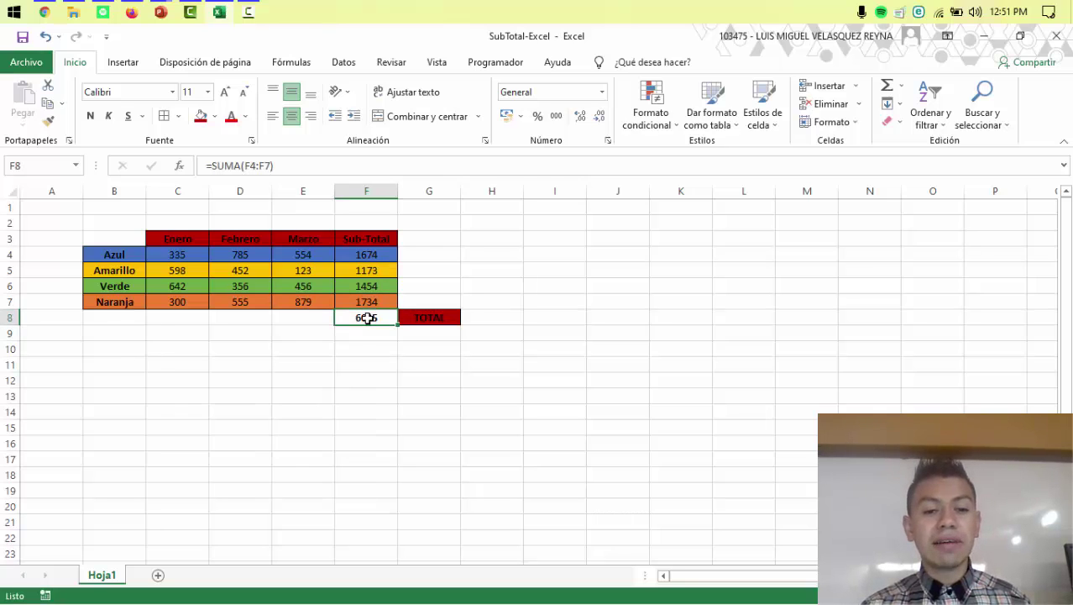
{"action": "left_click", "coordinate": [429, 317]}
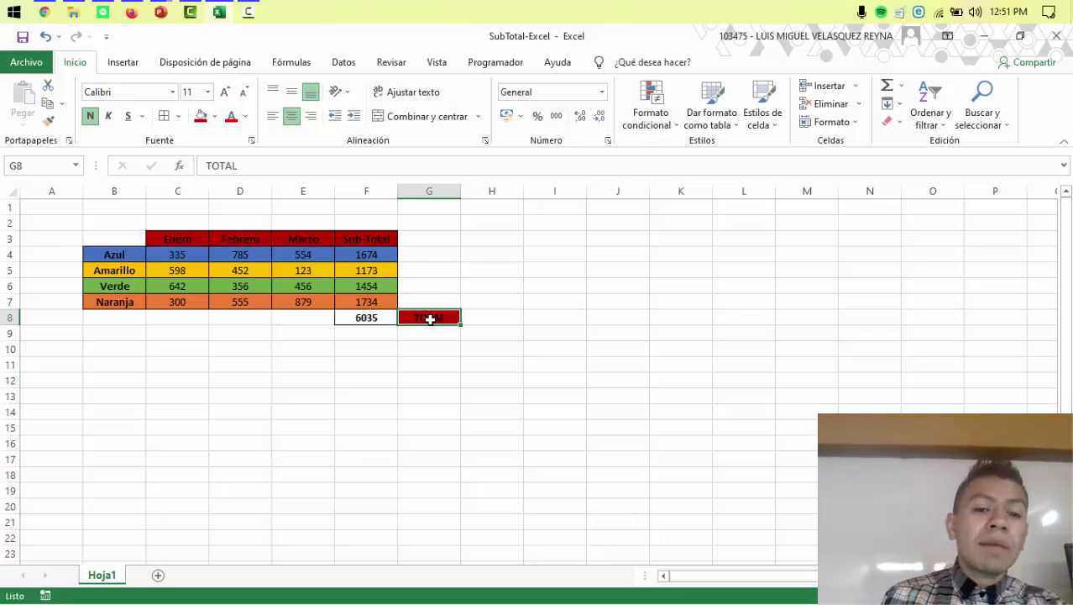
{"action": "key", "text": "Left"}
{"action": "key", "text": "Up"}
{"action": "key", "text": "Up"}
{"action": "key", "text": "Up"}
{"action": "key", "text": "Up"}
{"action": "key", "text": "Up"}
{"action": "key", "text": "Down"}
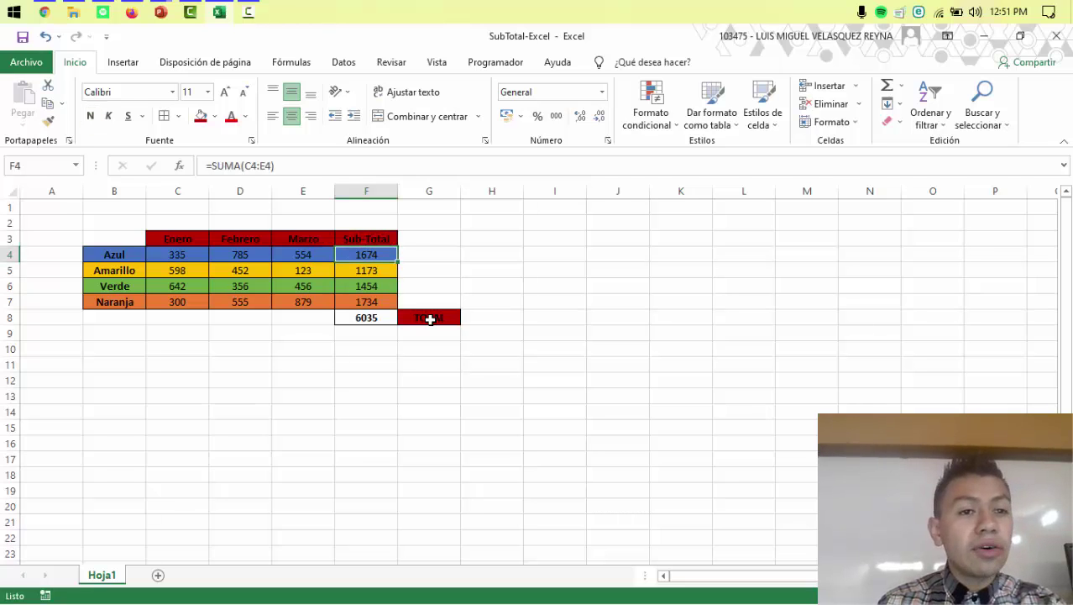
Switch to the PowerPoint slide show titled "Sub-Total y Total en Excel"
{"action": "left_click", "coordinate": [161, 13]}
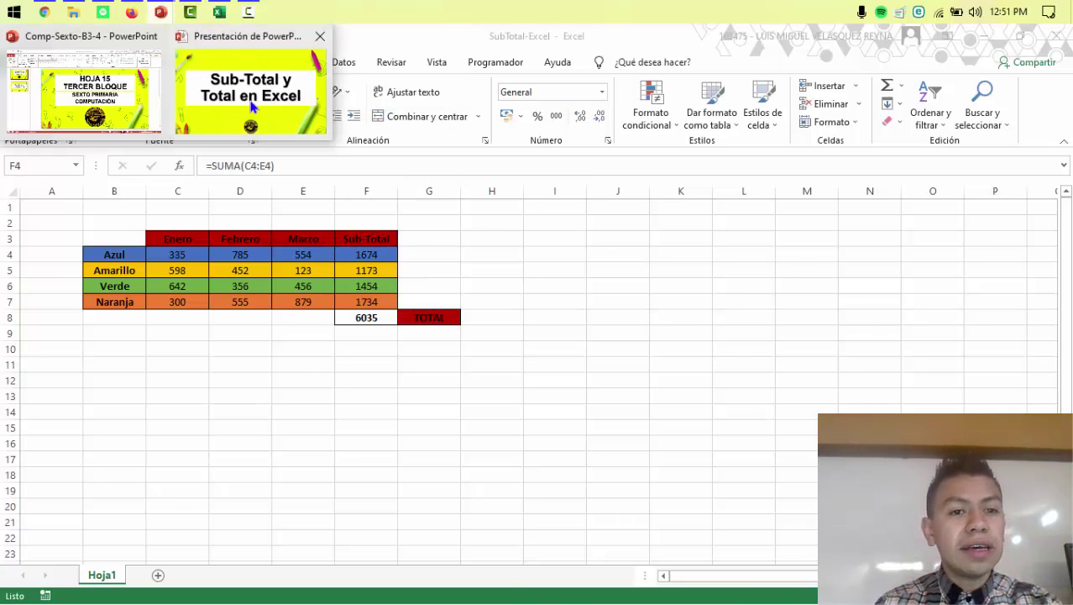
{"action": "left_click", "coordinate": [252, 107]}
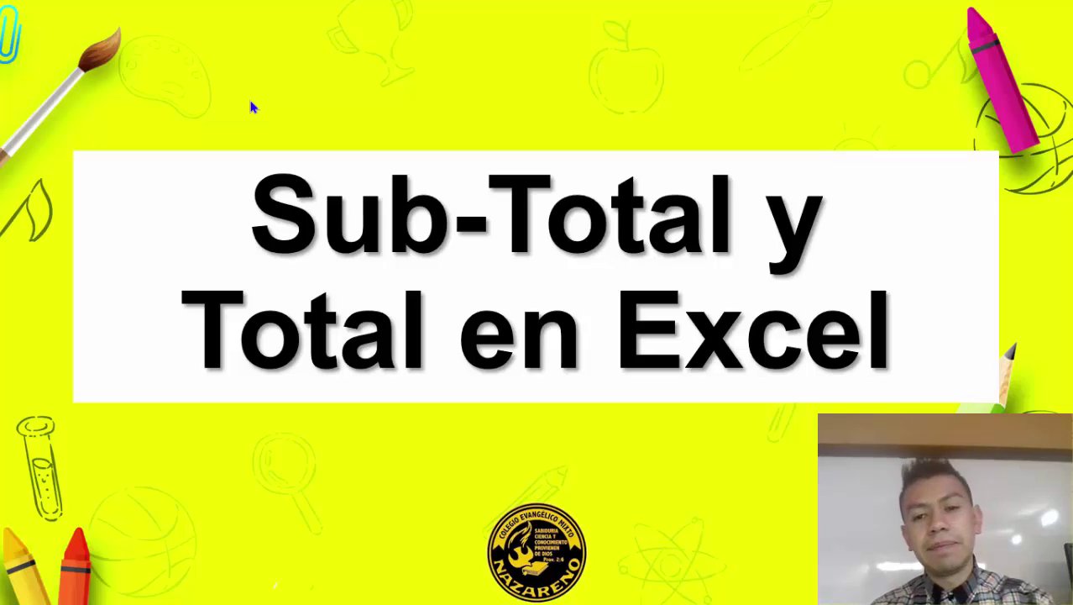